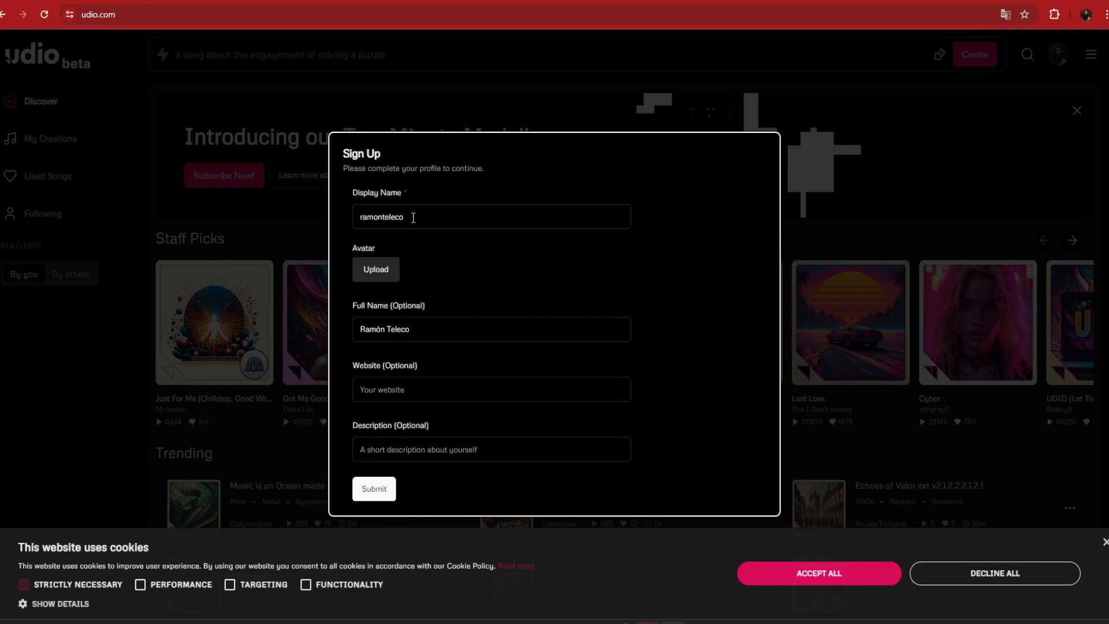
Step: Submit the completed sign-up profile form
{"action": "left_click", "coordinate": [373, 488]}
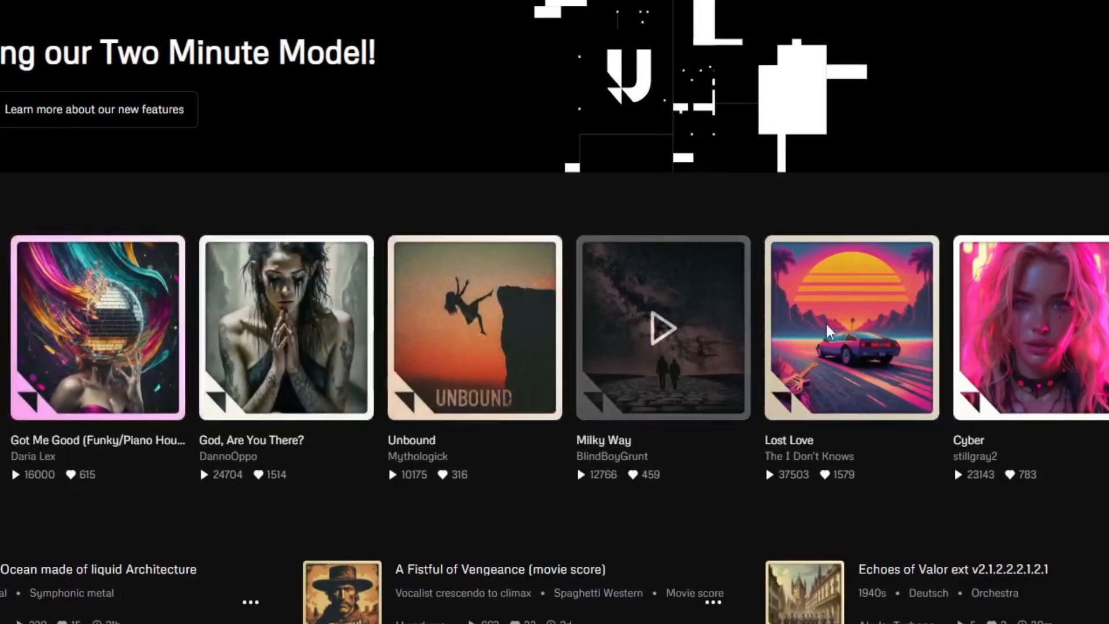
Step: Explore a published song, examine the lyrics of TMNT (Bluegrass Edition), and return to the home page
{"action": "left_click", "coordinate": [829, 331]}
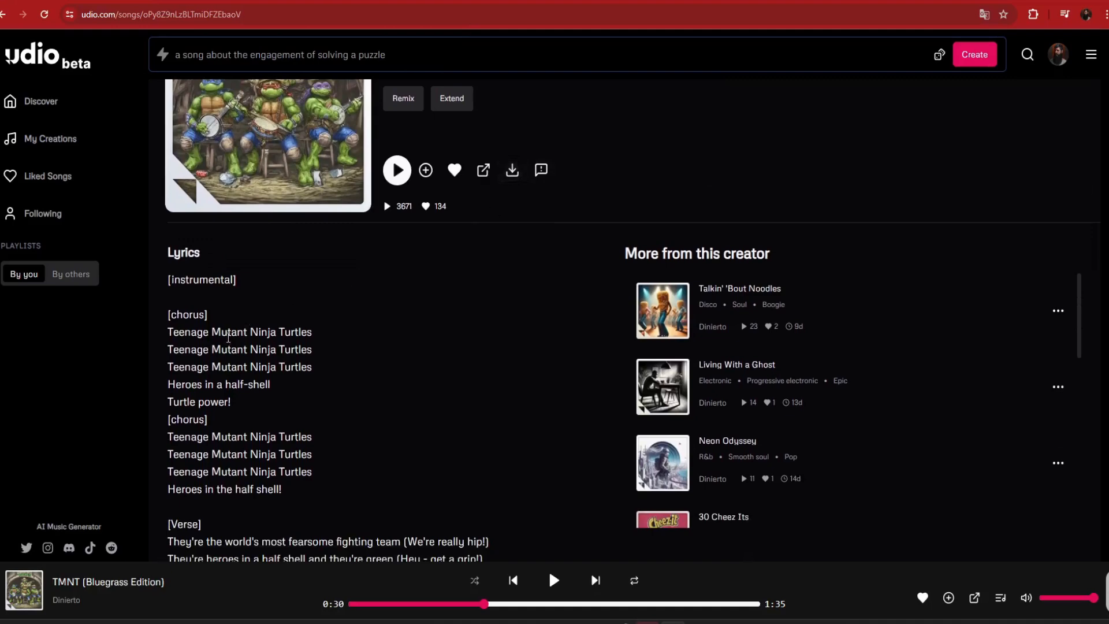
{"action": "scroll", "coordinate": [502, 460], "scroll_direction": "down", "scroll_amount": 3}
{"action": "left_click_drag", "start_coordinate": [174, 147], "coordinate": [404, 473]}
{"action": "left_click", "coordinate": [442, 437]}
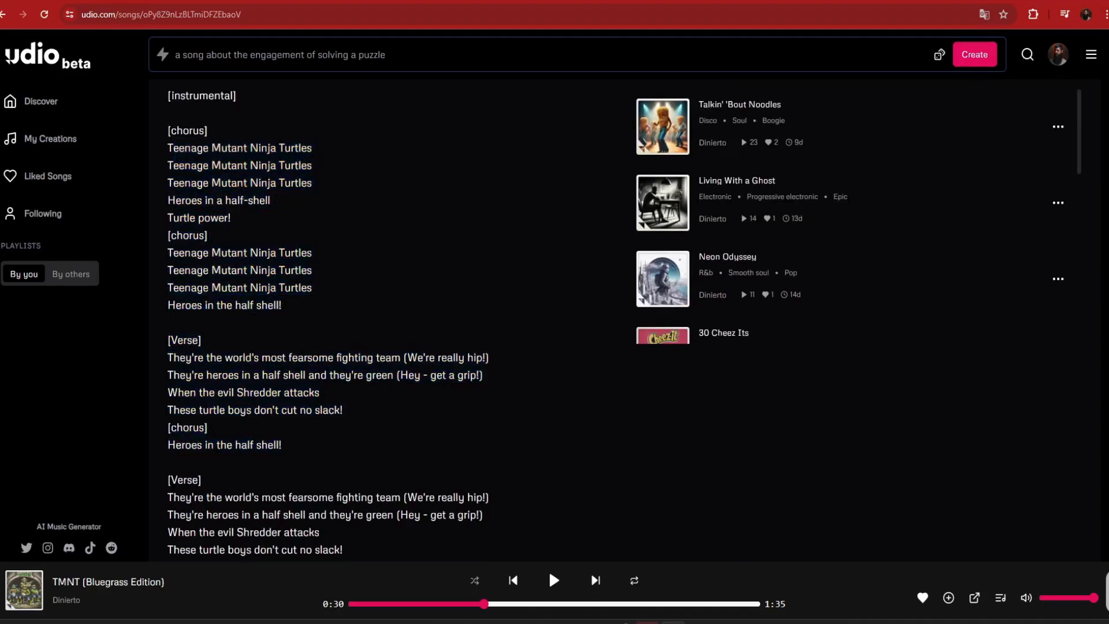
{"action": "scroll", "coordinate": [442, 437], "scroll_direction": "up", "scroll_amount": 5}
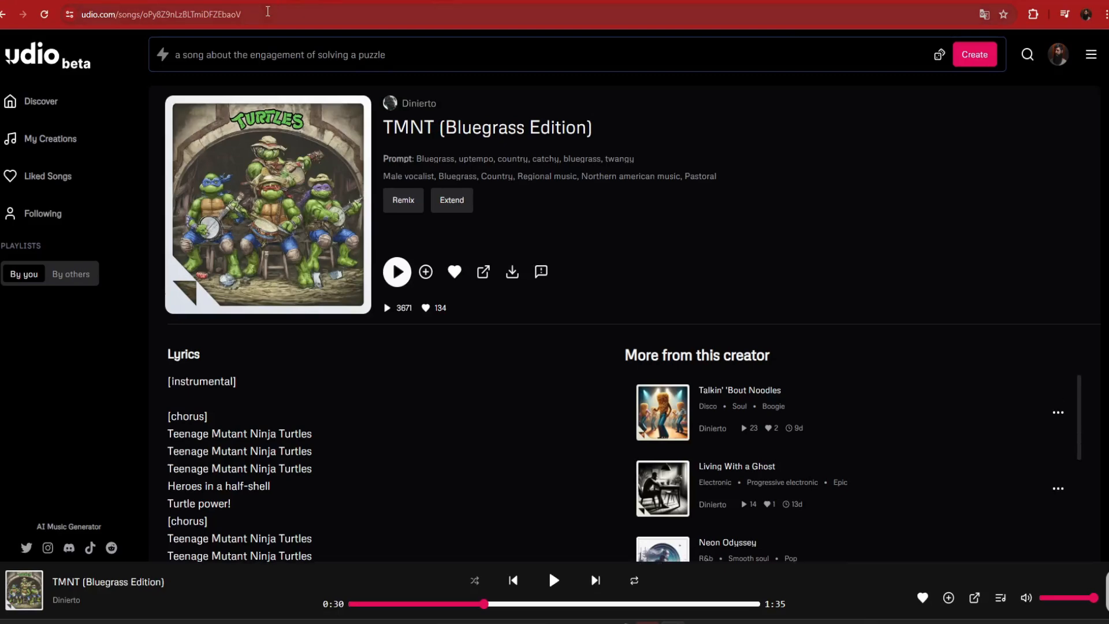
{"action": "left_click", "coordinate": [57, 67]}
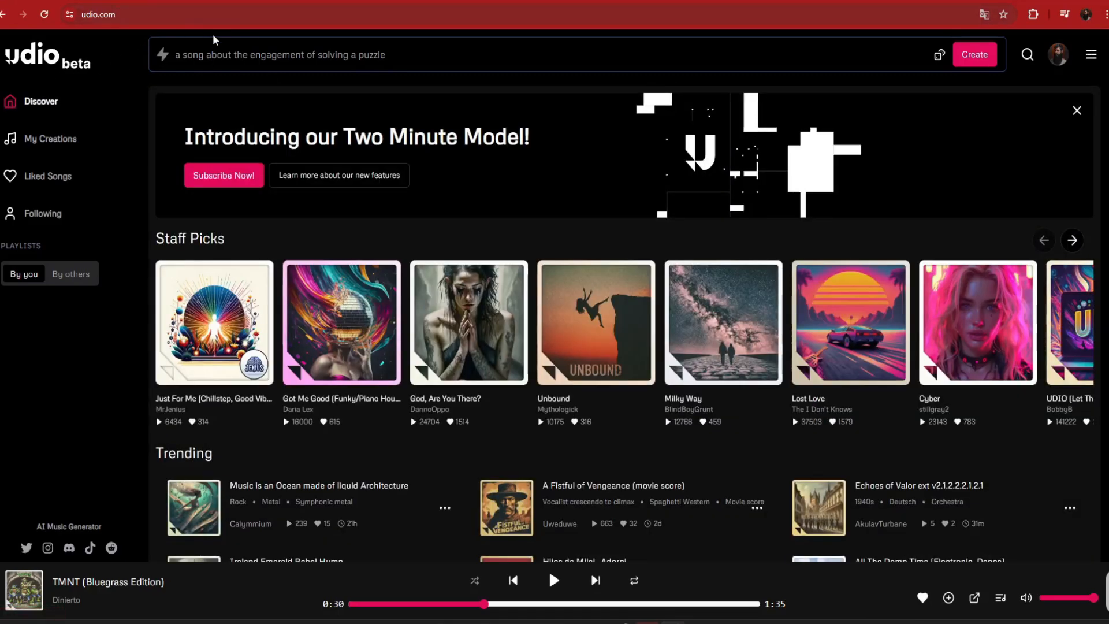
Step: Enter the song prompt "hip hop, español, urbano, 2000,", taking hip hop from the suggested tags
{"action": "left_click", "coordinate": [255, 58]}
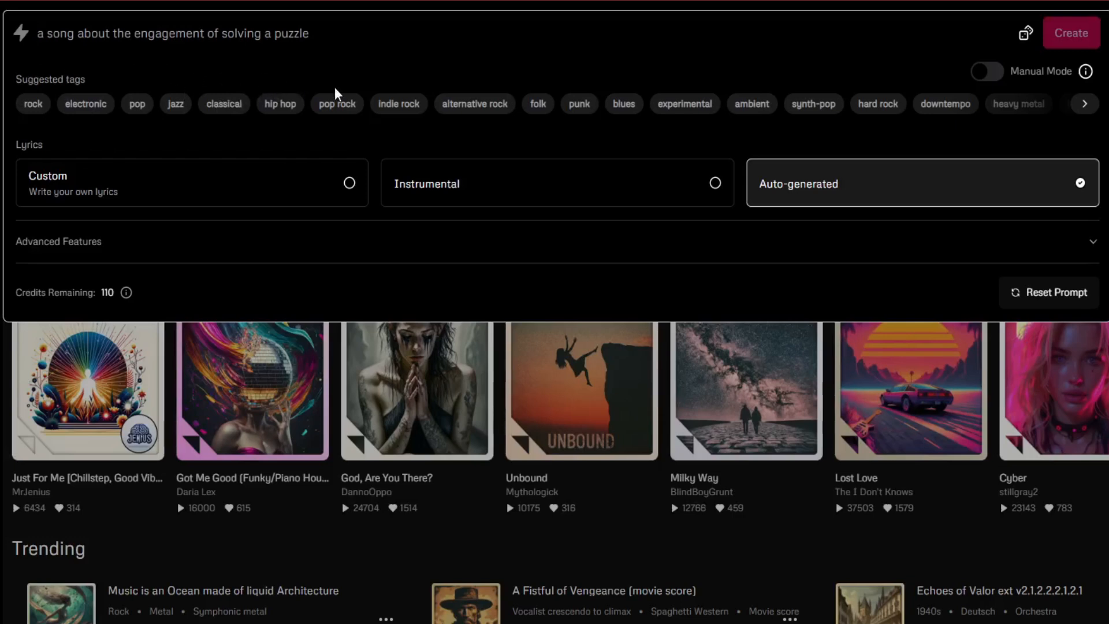
{"action": "left_click", "coordinate": [280, 105]}
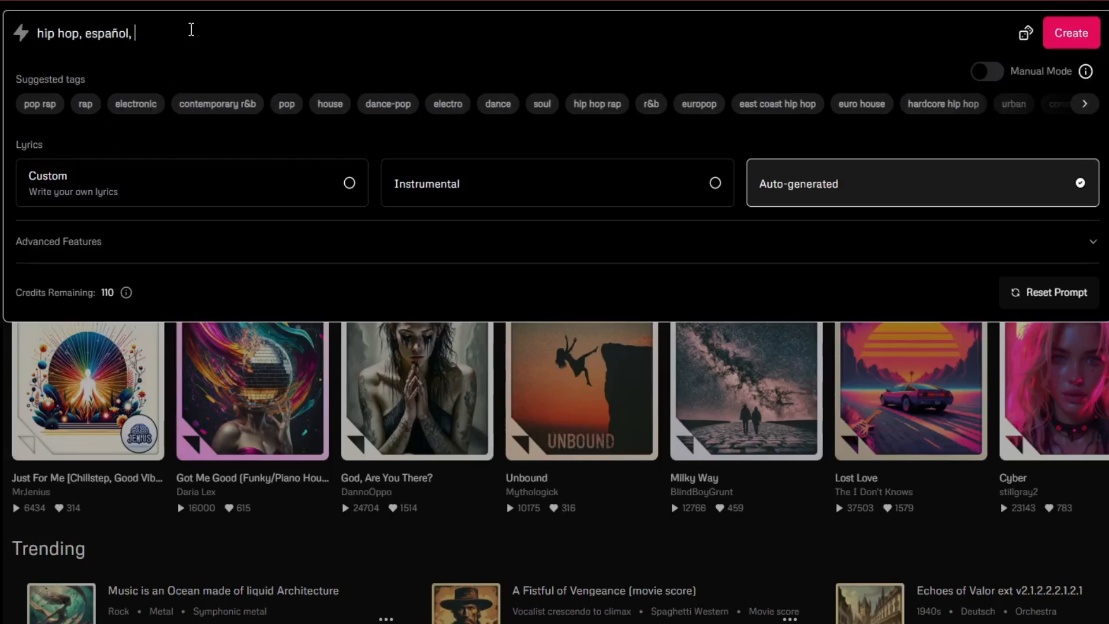
{"action": "type", "text": "urbano, "}
{"action": "type", "text": "2000"}
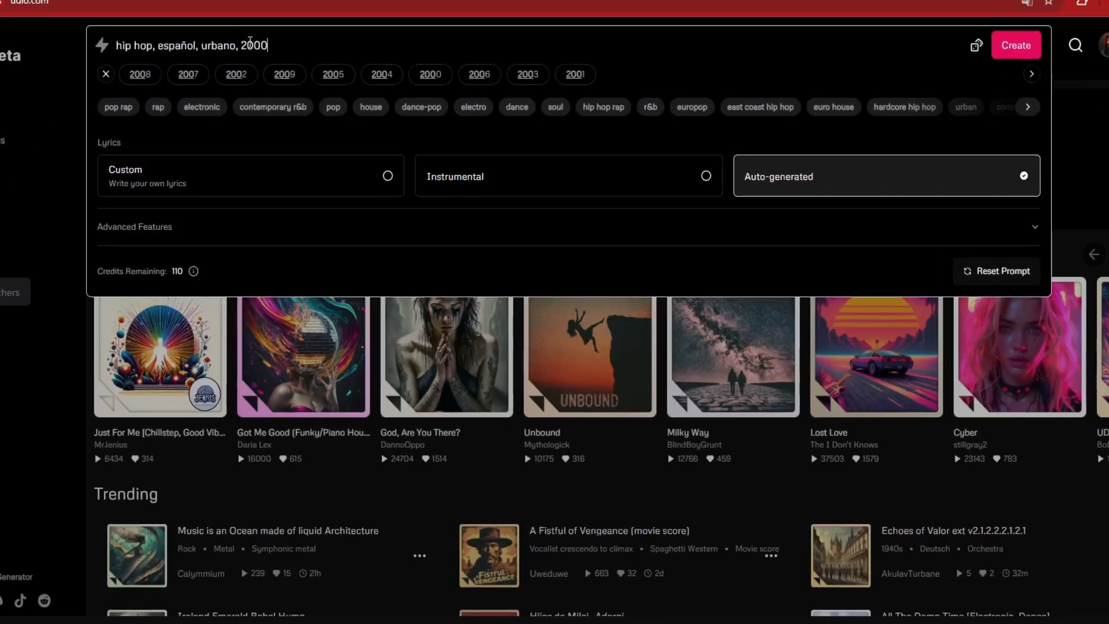
{"action": "type", "text": ","}
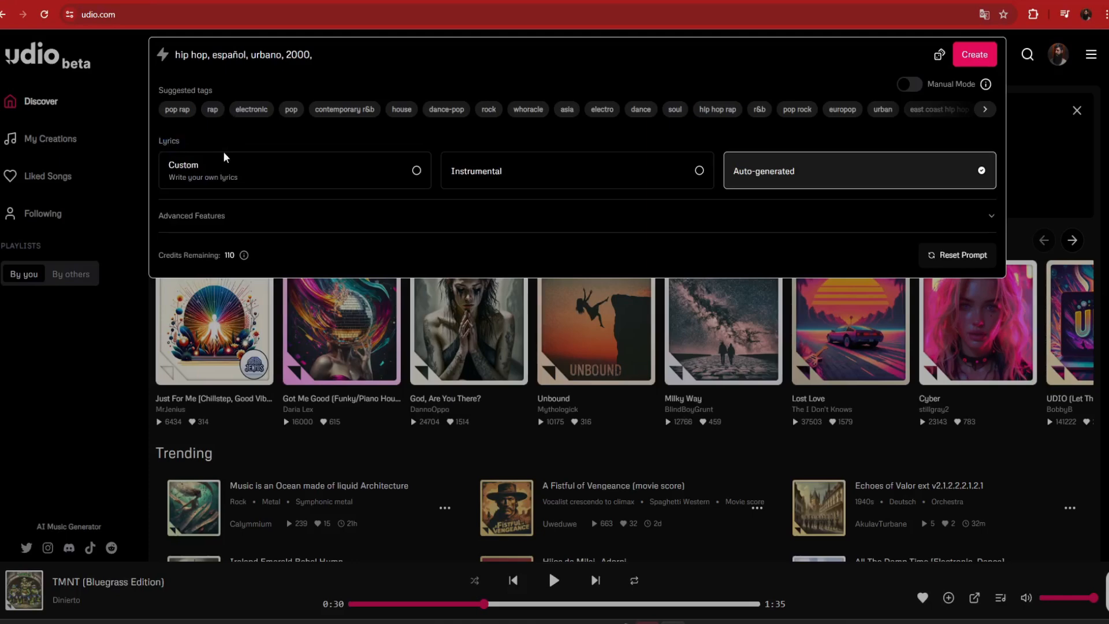
Step: Try the Custom and Instrumental lyrics options in turn, and restore Auto-generated lyrics
{"action": "left_click", "coordinate": [399, 168]}
{"action": "left_click", "coordinate": [216, 243]}
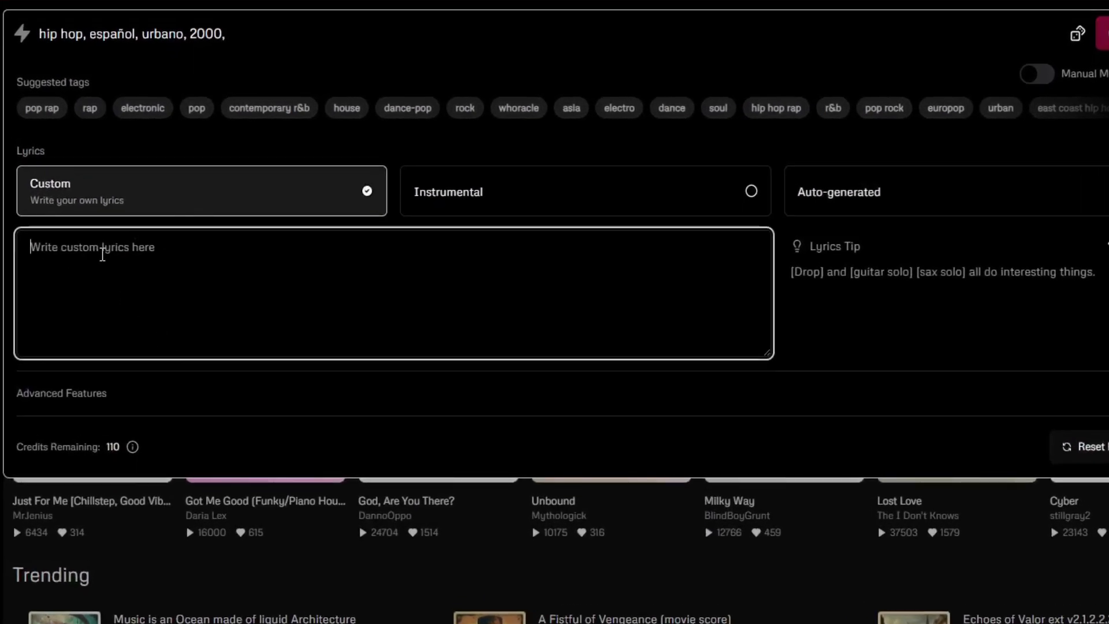
{"action": "left_click", "coordinate": [726, 193]}
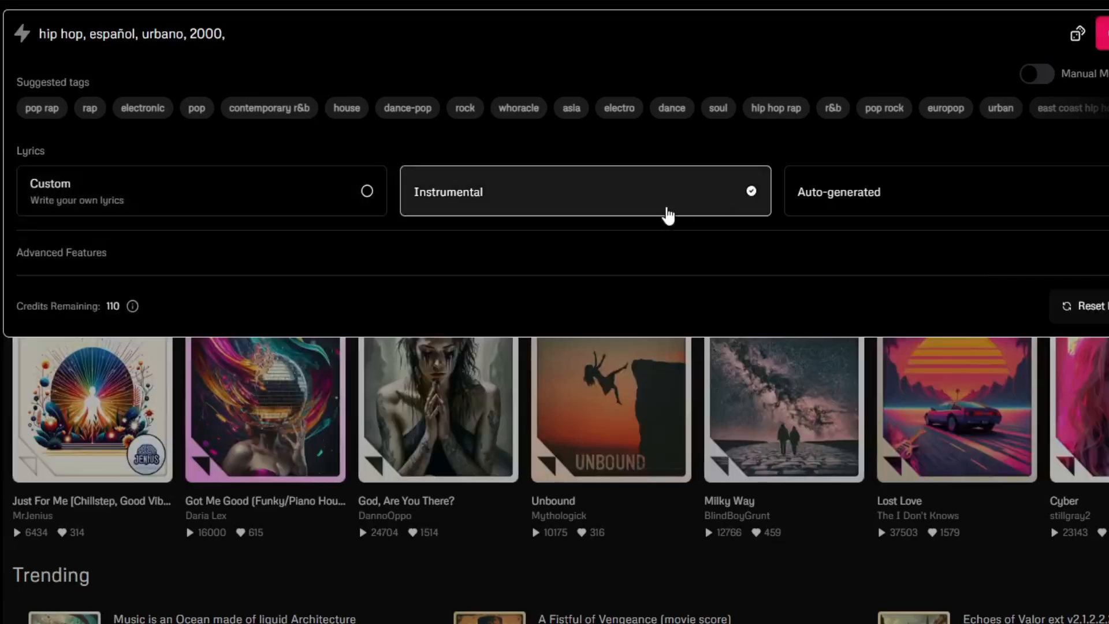
{"action": "left_click", "coordinate": [911, 203]}
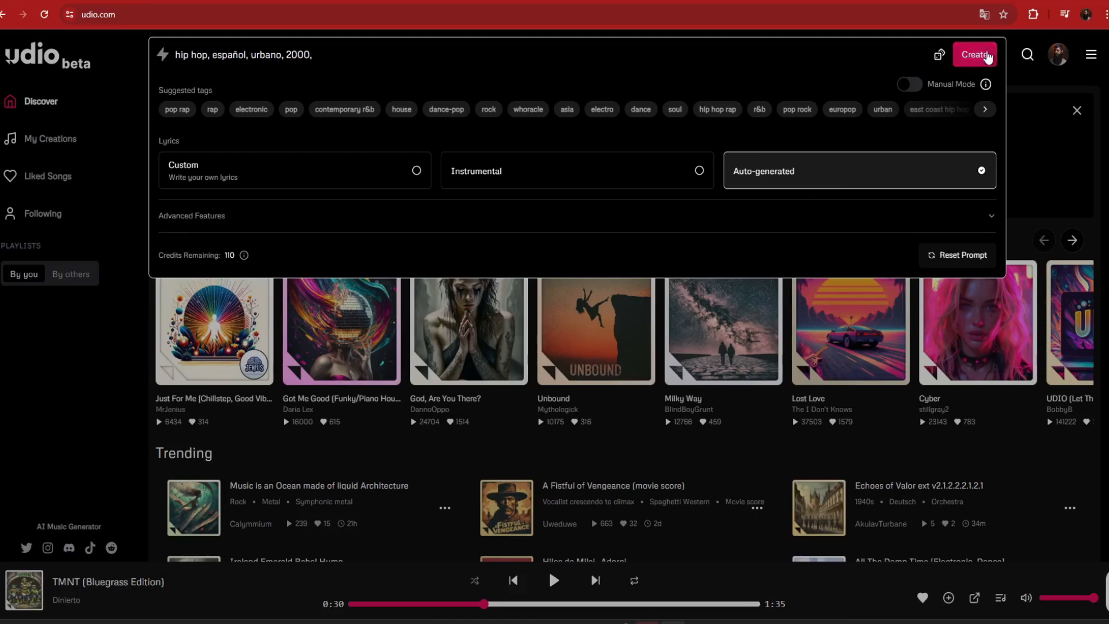
Step: Generate songs from the prompt, play the resulting Gigantes Urbanos track and show its available actions
{"action": "left_click", "coordinate": [977, 55]}
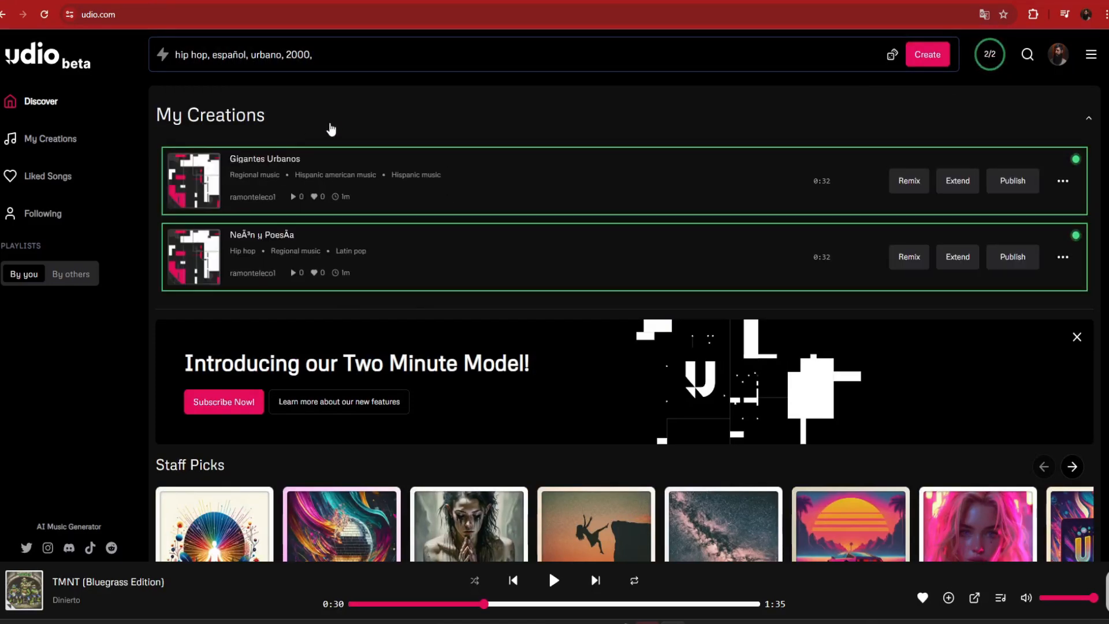
{"action": "left_click", "coordinate": [191, 182]}
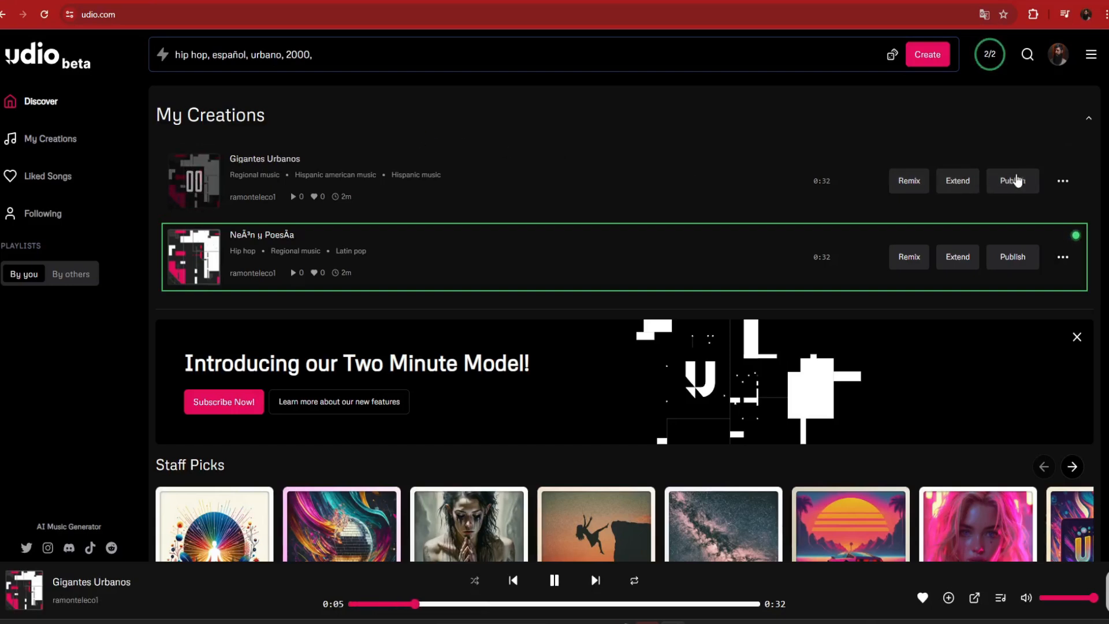
{"action": "left_click", "coordinate": [1065, 182]}
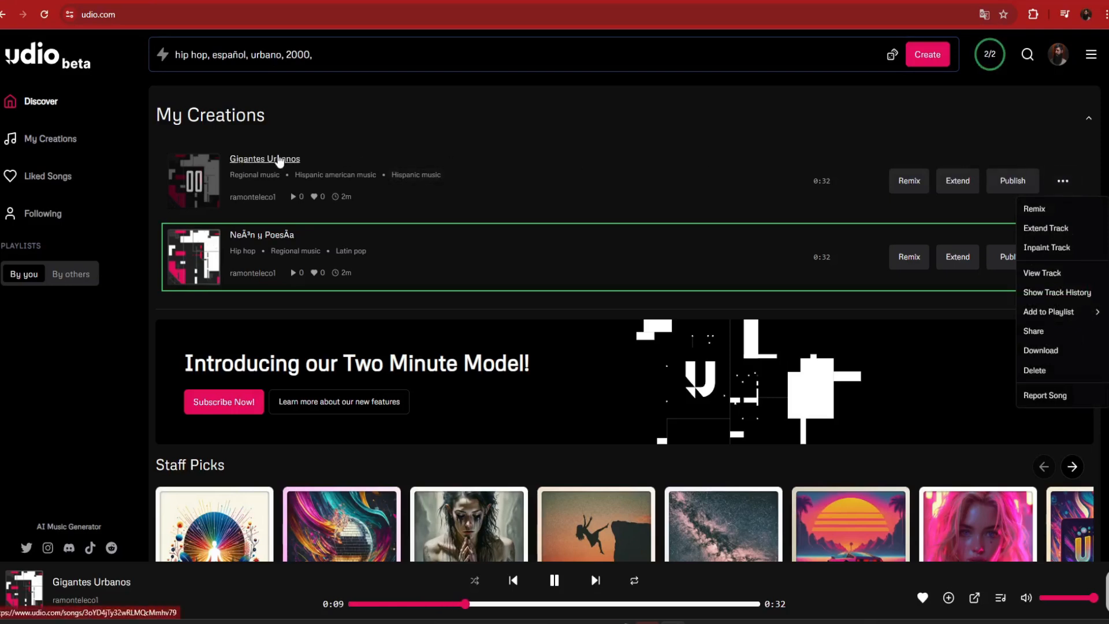
Step: Open the Gigantes Urbanos song page and examine its verse and repeated chorus lyrics
{"action": "left_click", "coordinate": [298, 158]}
{"action": "scroll", "coordinate": [165, 317], "scroll_direction": "down", "scroll_amount": 2}
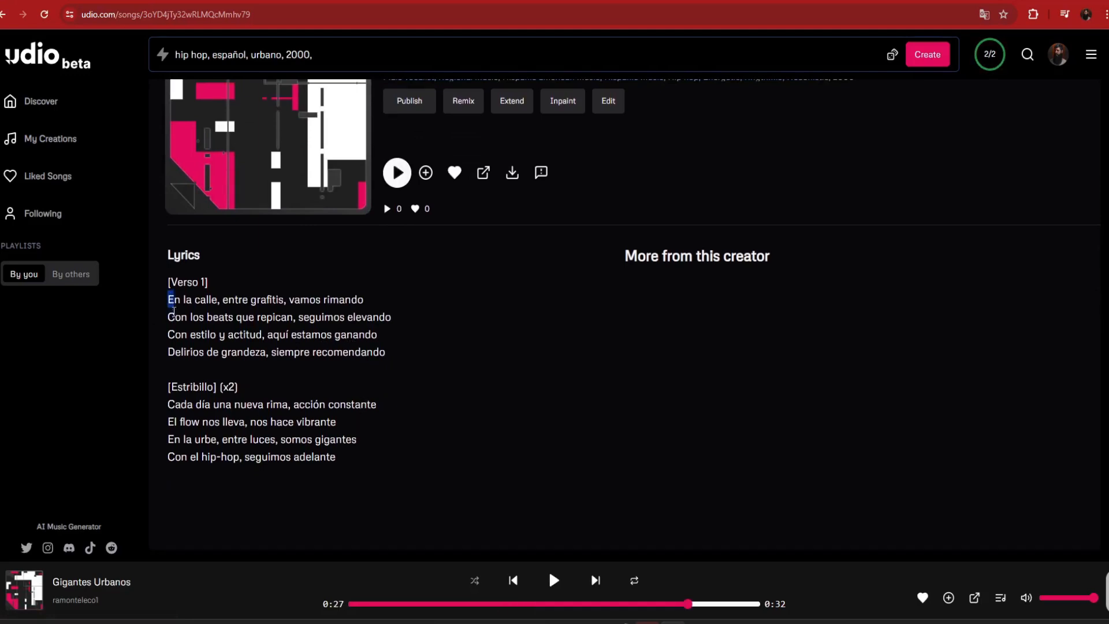
{"action": "left_click_drag", "start_coordinate": [168, 295], "coordinate": [244, 353]}
{"action": "left_click_drag", "start_coordinate": [168, 400], "coordinate": [337, 457]}
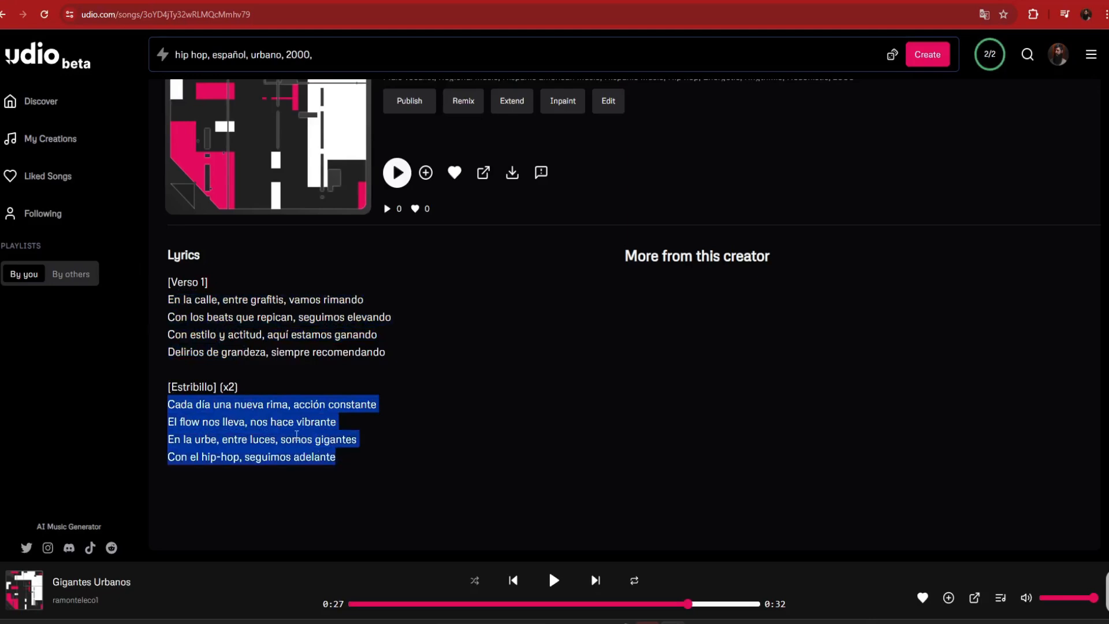
{"action": "left_click_drag", "start_coordinate": [219, 386], "coordinate": [239, 386]}
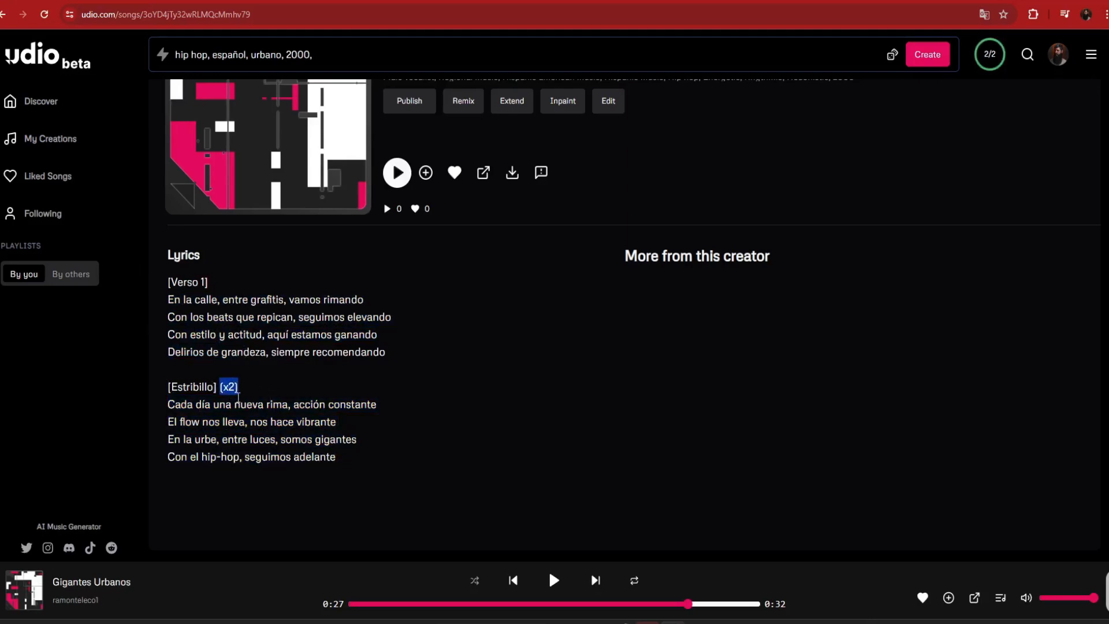
{"action": "left_click_drag", "start_coordinate": [167, 386], "coordinate": [240, 387]}
{"action": "left_click_drag", "start_coordinate": [167, 404], "coordinate": [307, 441]}
{"action": "left_click", "coordinate": [201, 424]}
Step: Play the remainder of Gigantes Urbanos and return to the list of creations
{"action": "left_click", "coordinate": [563, 585]}
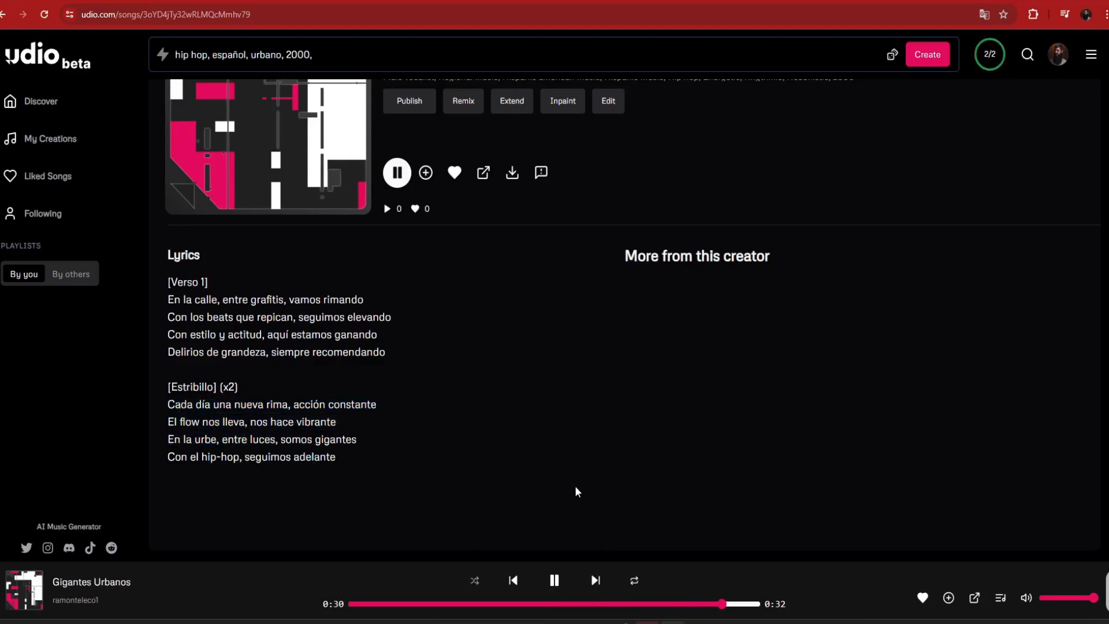
{"action": "scroll", "coordinate": [632, 318], "scroll_direction": "up", "scroll_amount": 2}
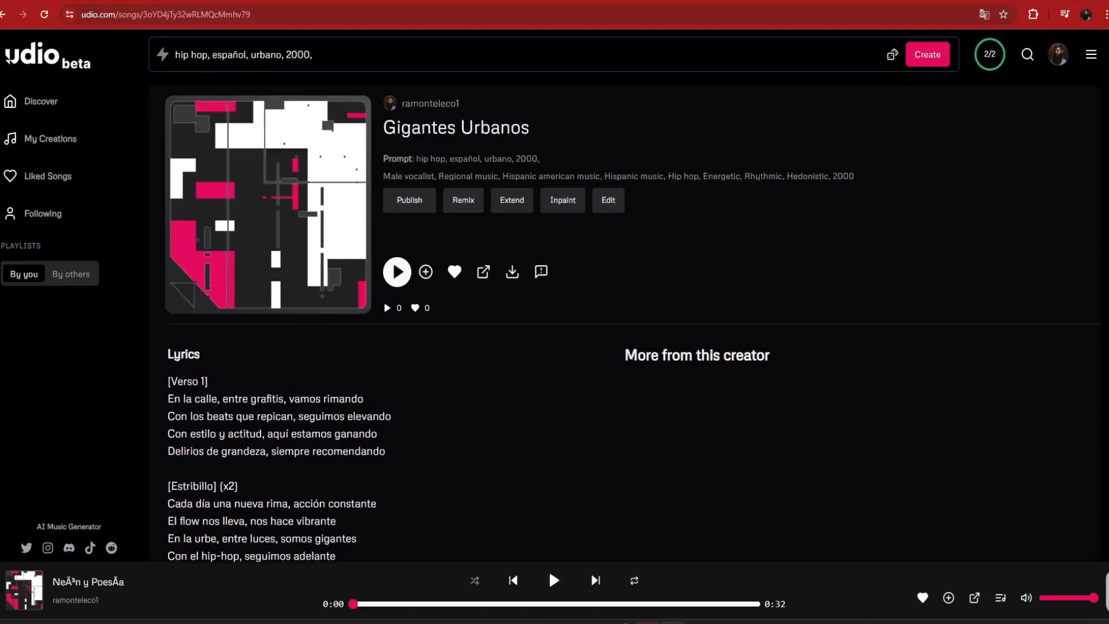
{"action": "left_click", "coordinate": [3, 15]}
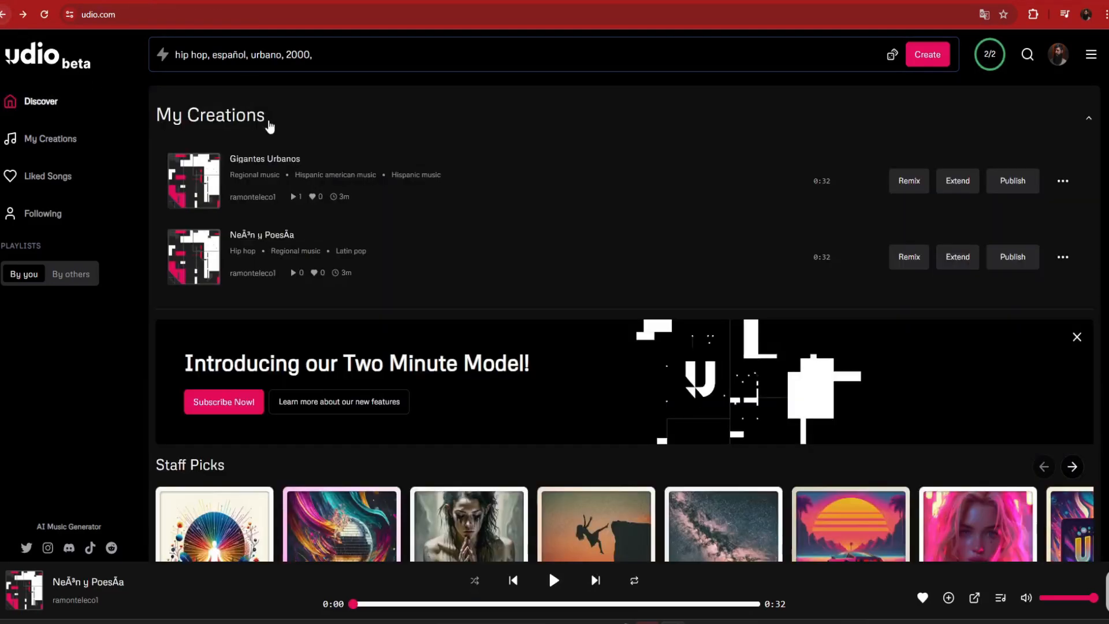
Step: Play the second generated song, examine its lyrics on the song page, and return to the creations
{"action": "left_click", "coordinate": [197, 260]}
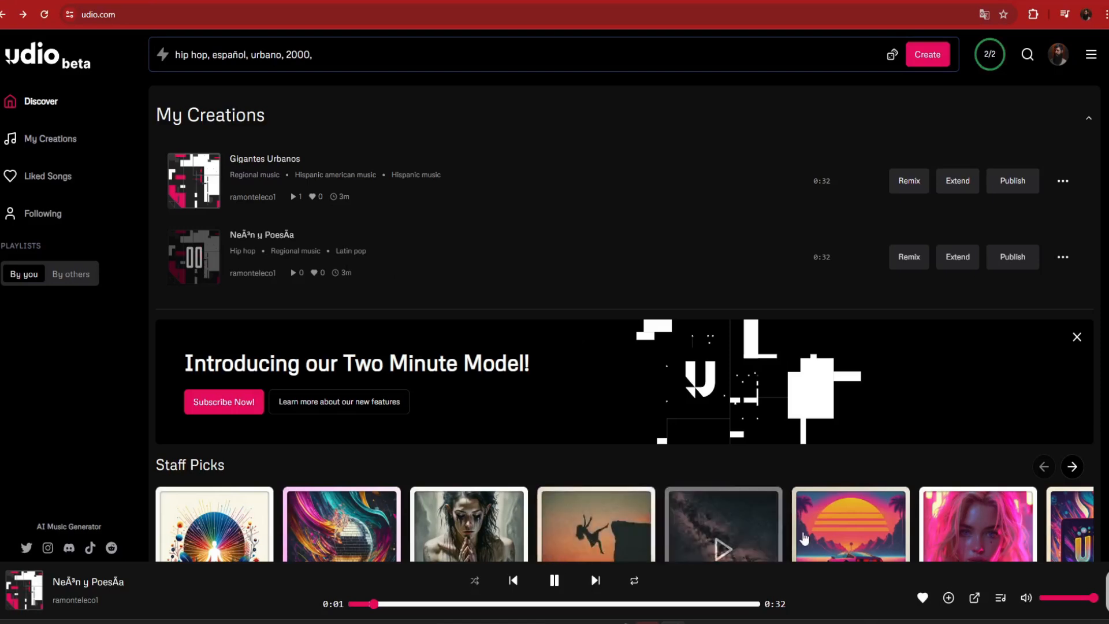
{"action": "left_click", "coordinate": [286, 237]}
{"action": "scroll", "coordinate": [466, 335], "scroll_direction": "down", "scroll_amount": 2}
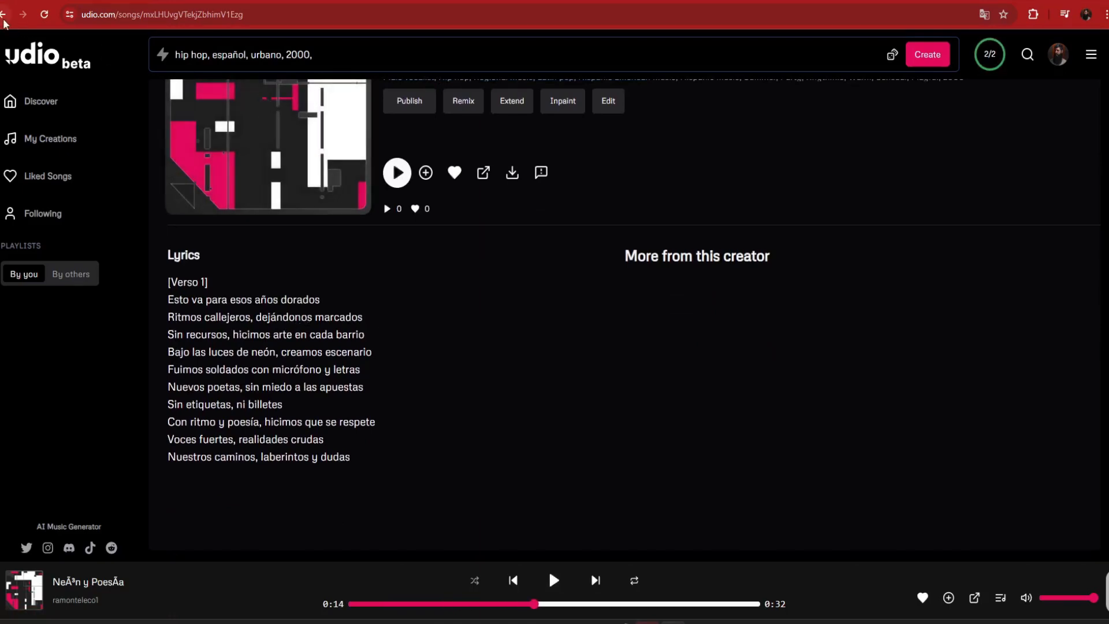
{"action": "left_click", "coordinate": [3, 14]}
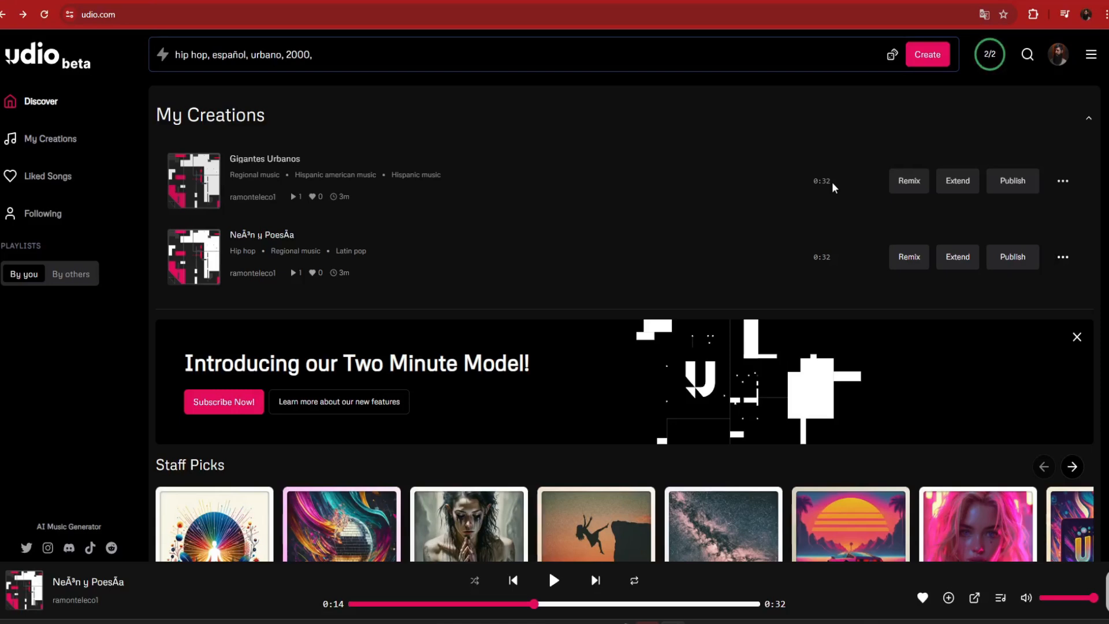
Step: Extend Gigantes Urbanos with a section after it, replacing "español" with "english" in the prompt and keeping Auto-generated lyrics
{"action": "left_click", "coordinate": [955, 183]}
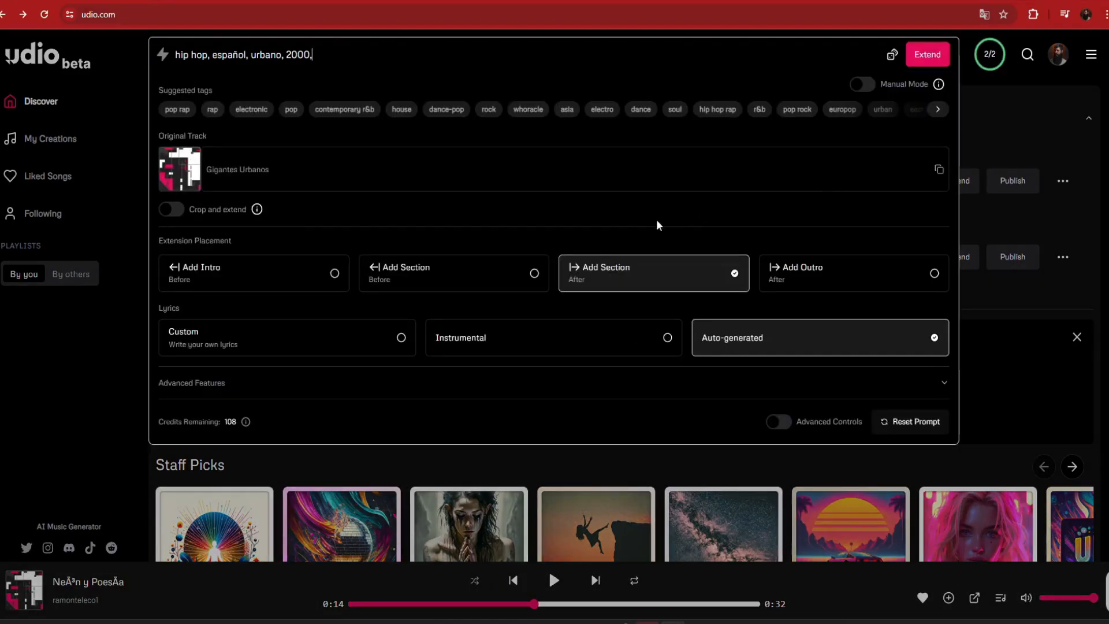
{"action": "left_click_drag", "start_coordinate": [174, 54], "coordinate": [322, 59]}
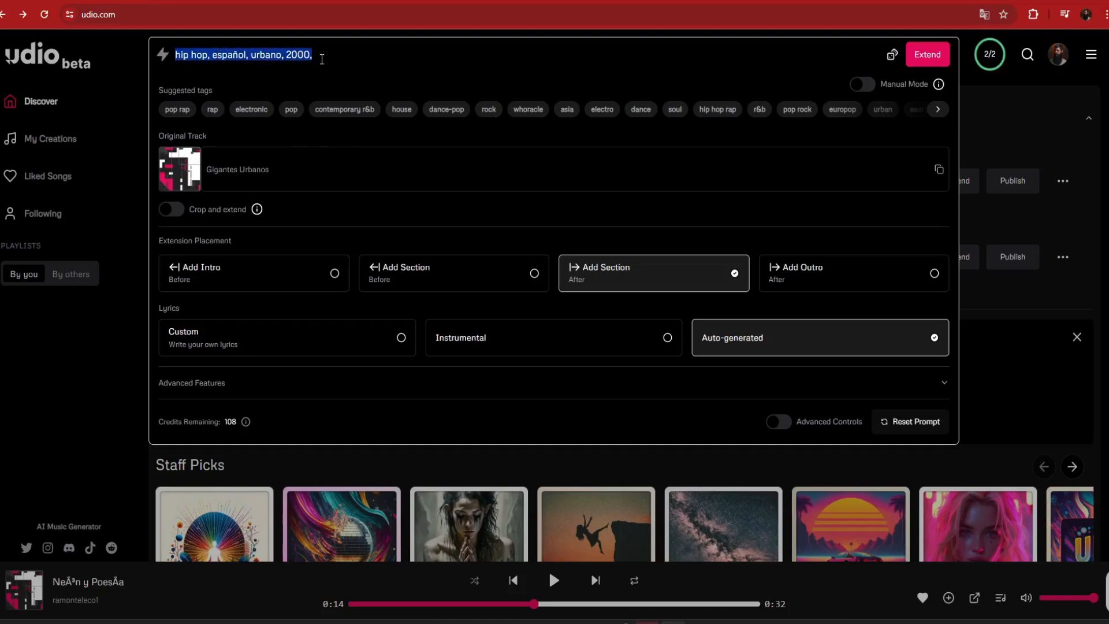
{"action": "left_click", "coordinate": [332, 56]}
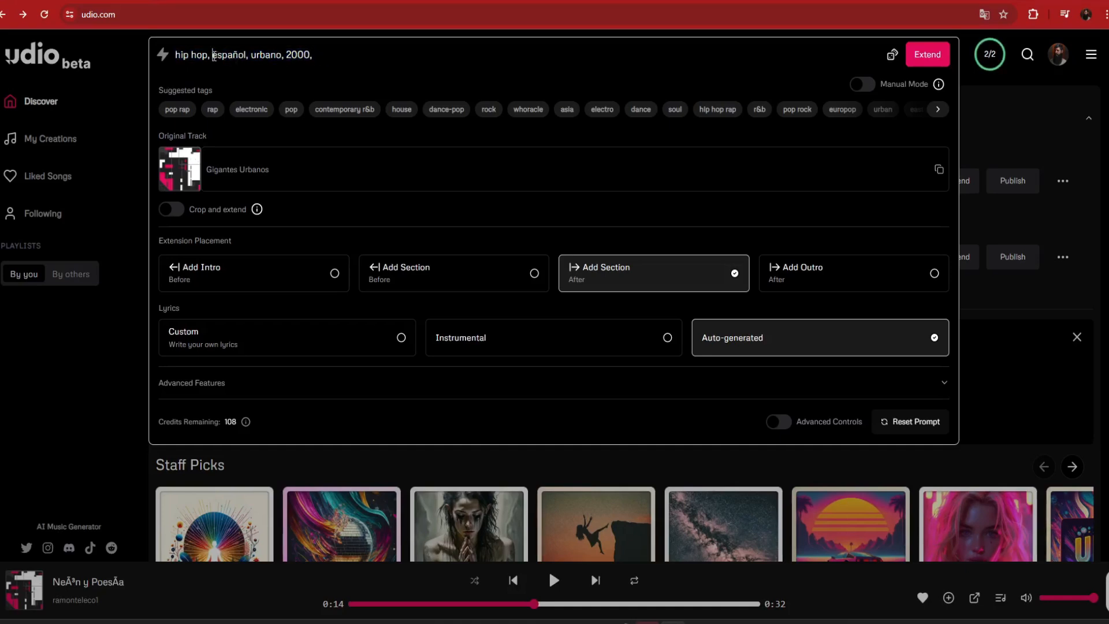
{"action": "left_click_drag", "start_coordinate": [214, 56], "coordinate": [243, 54]}
{"action": "type", "text": "engli"}
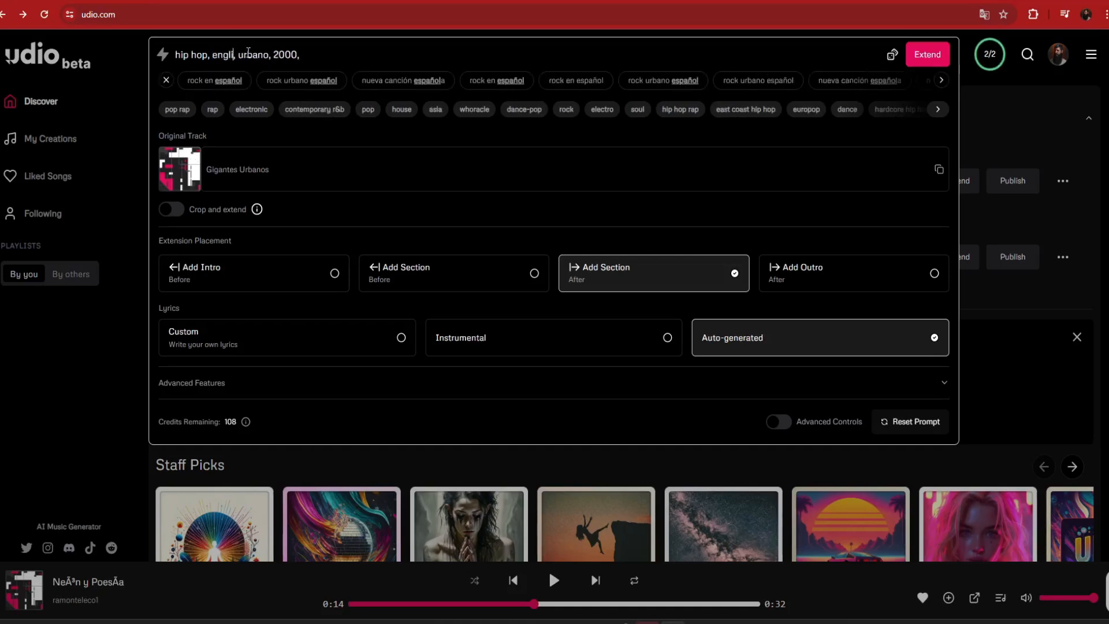
{"action": "type", "text": "sh"}
{"action": "left_click", "coordinate": [325, 60]}
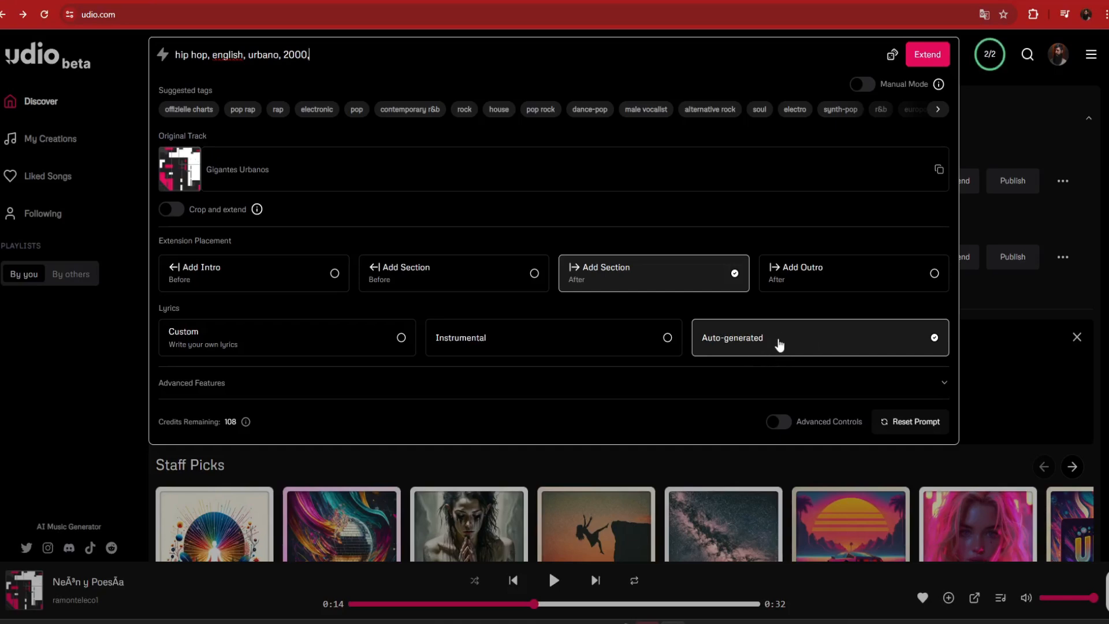
{"action": "left_click", "coordinate": [931, 51]}
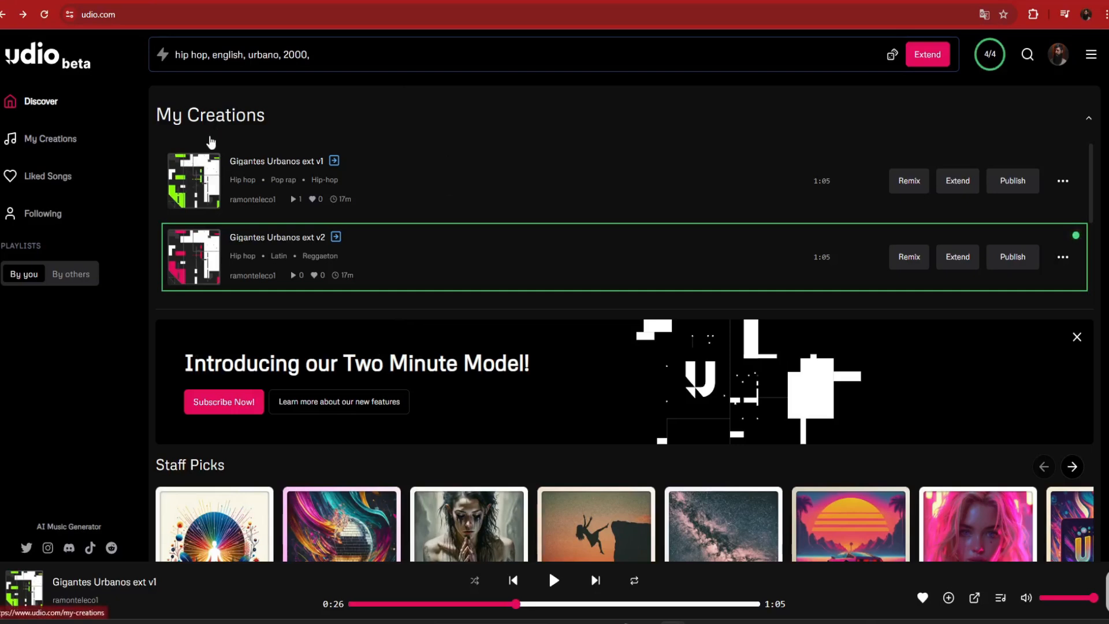
Step: Listen to Gigantes Urbanos ext v1 from about 0:31, where the extension begins, and pause it
{"action": "mouse_move", "coordinate": [198, 182]}
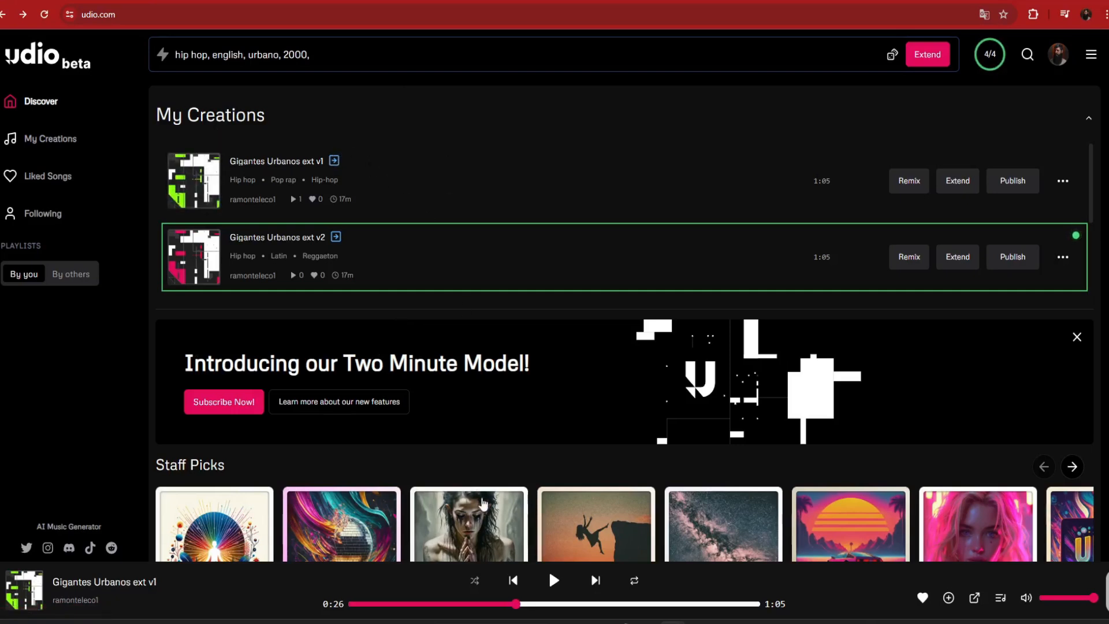
{"action": "left_click", "coordinate": [545, 603]}
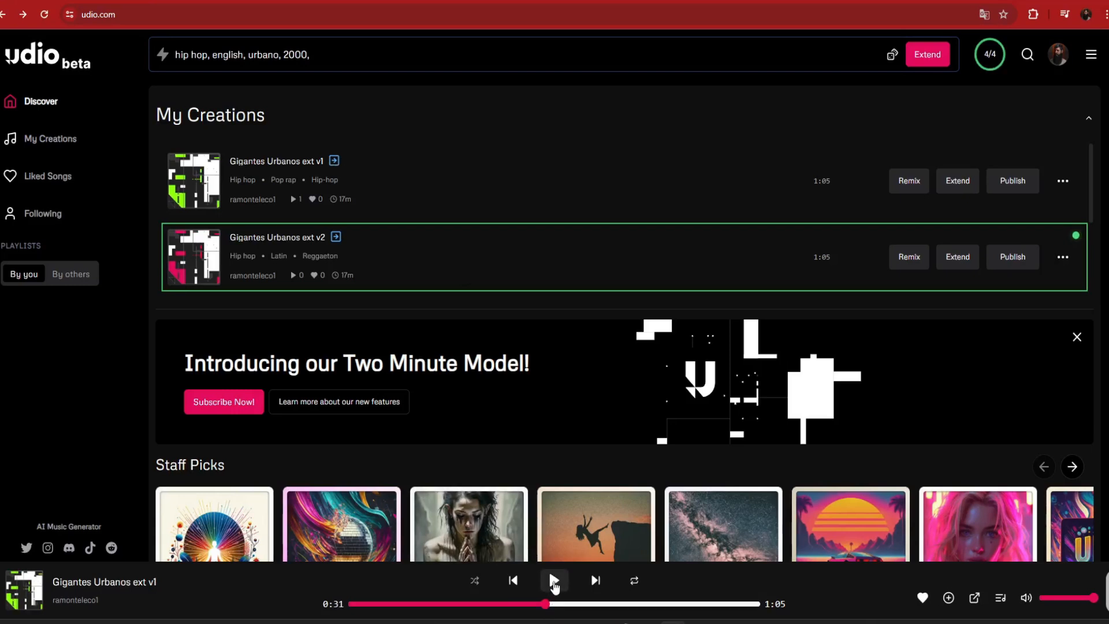
{"action": "left_click", "coordinate": [554, 584]}
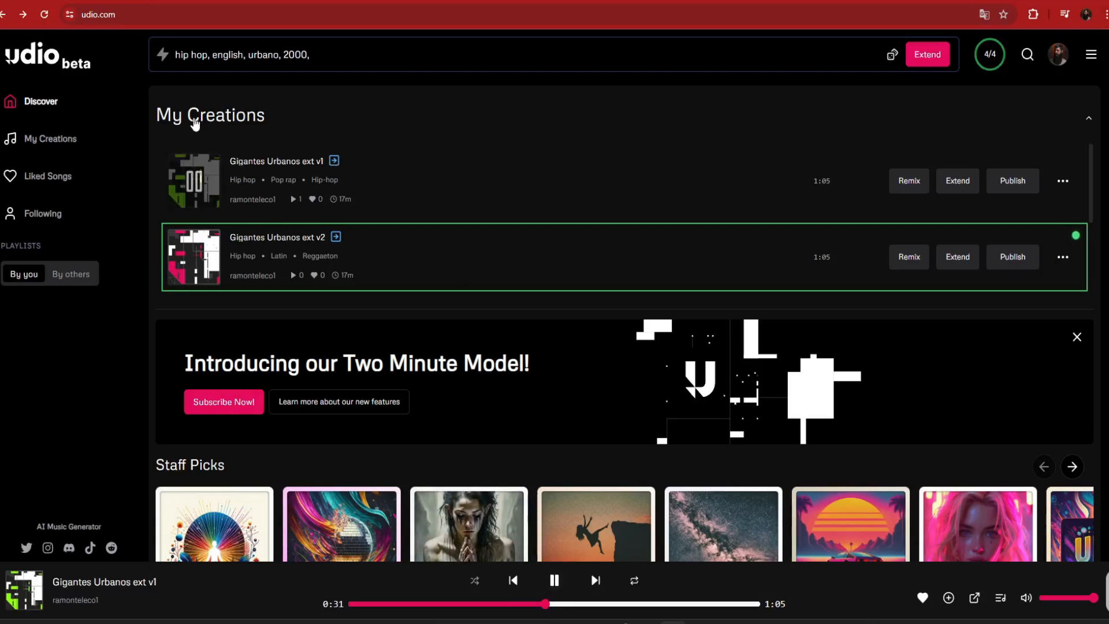
{"action": "left_click", "coordinate": [556, 580]}
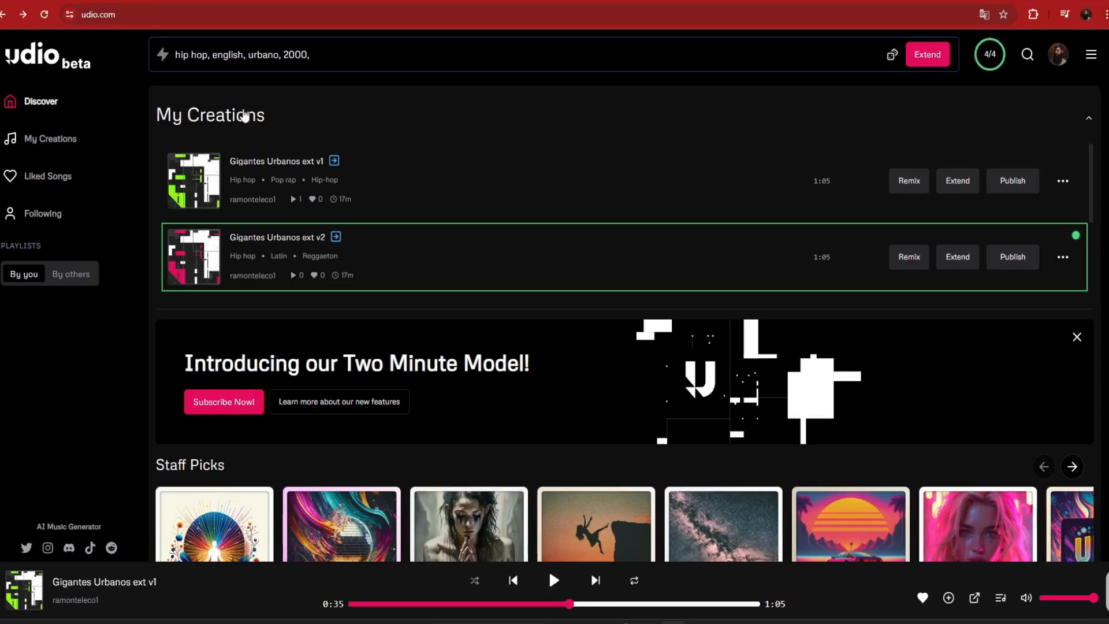
Step: Open the Gigantes Urbanos ext v1 song page and follow its lyrics while listening to more of the extension in two passages
{"action": "left_click", "coordinate": [276, 165]}
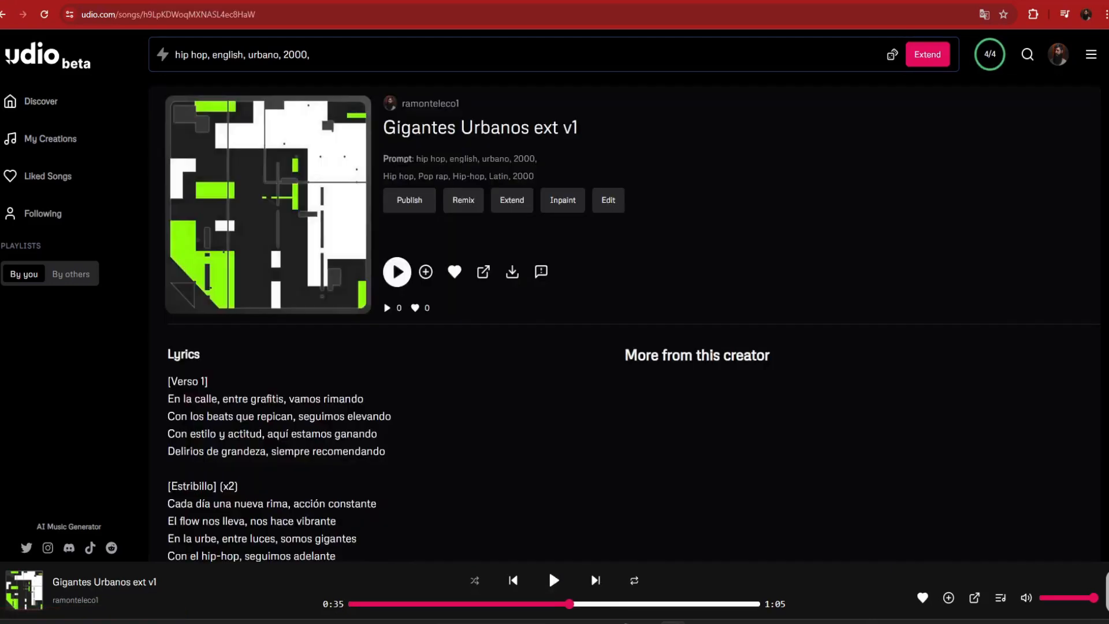
{"action": "scroll", "coordinate": [578, 317], "scroll_direction": "down", "scroll_amount": 4}
{"action": "left_click", "coordinate": [553, 580]}
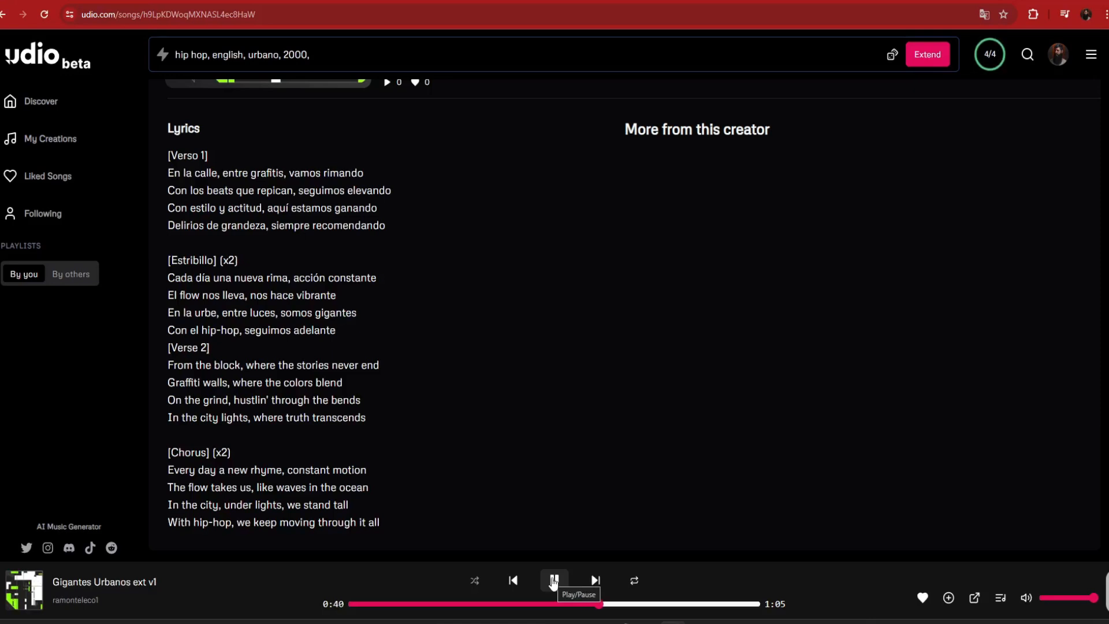
{"action": "left_click", "coordinate": [553, 580]}
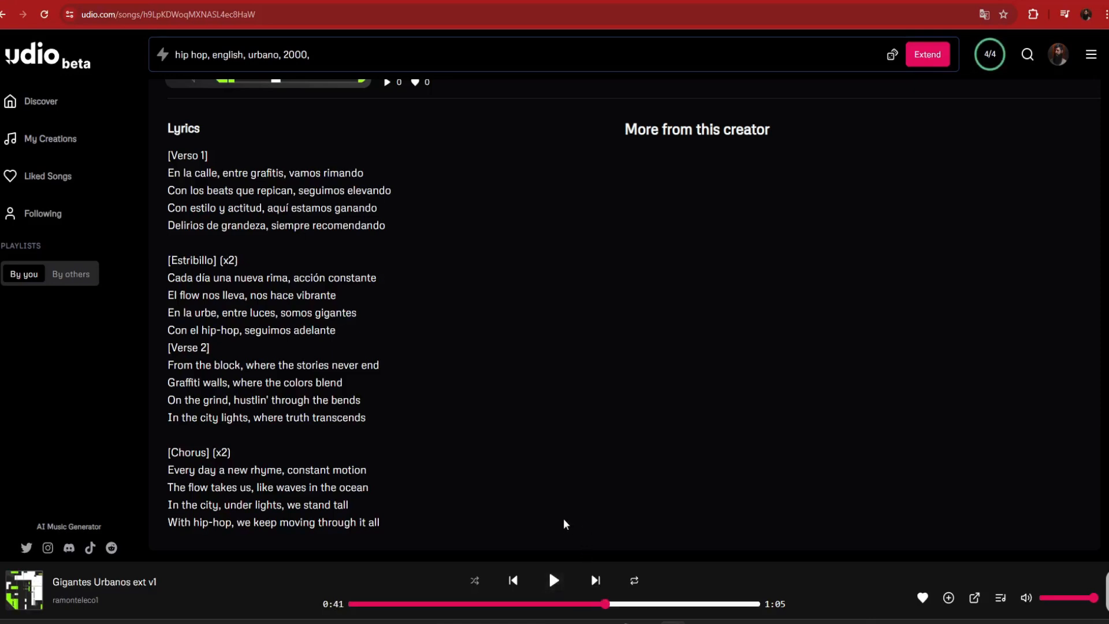
{"action": "left_click", "coordinate": [554, 580]}
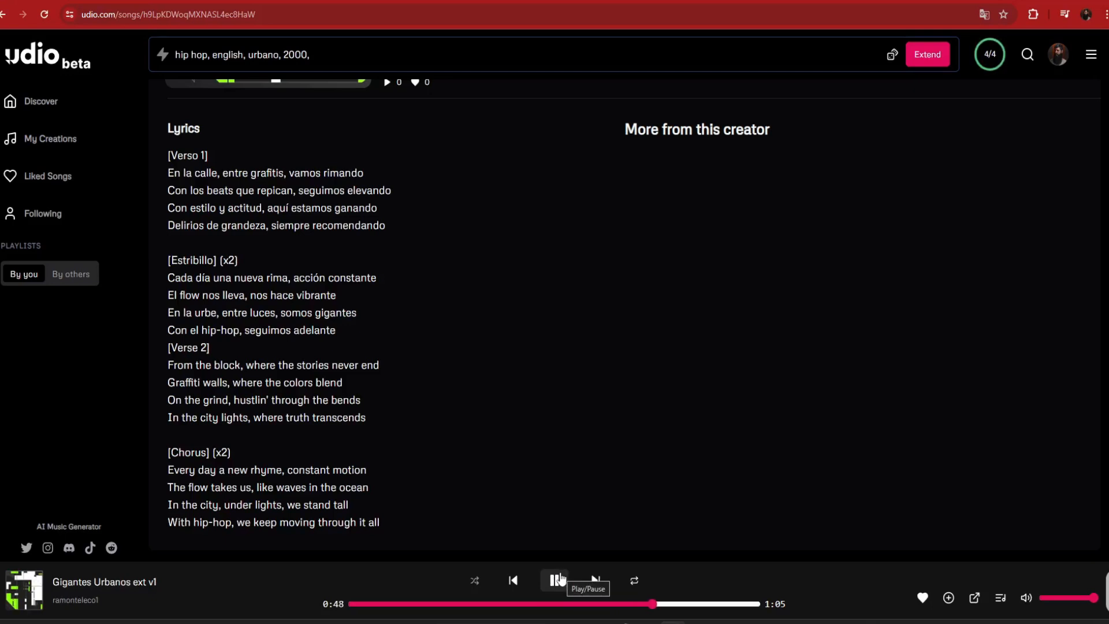
{"action": "left_click", "coordinate": [556, 580]}
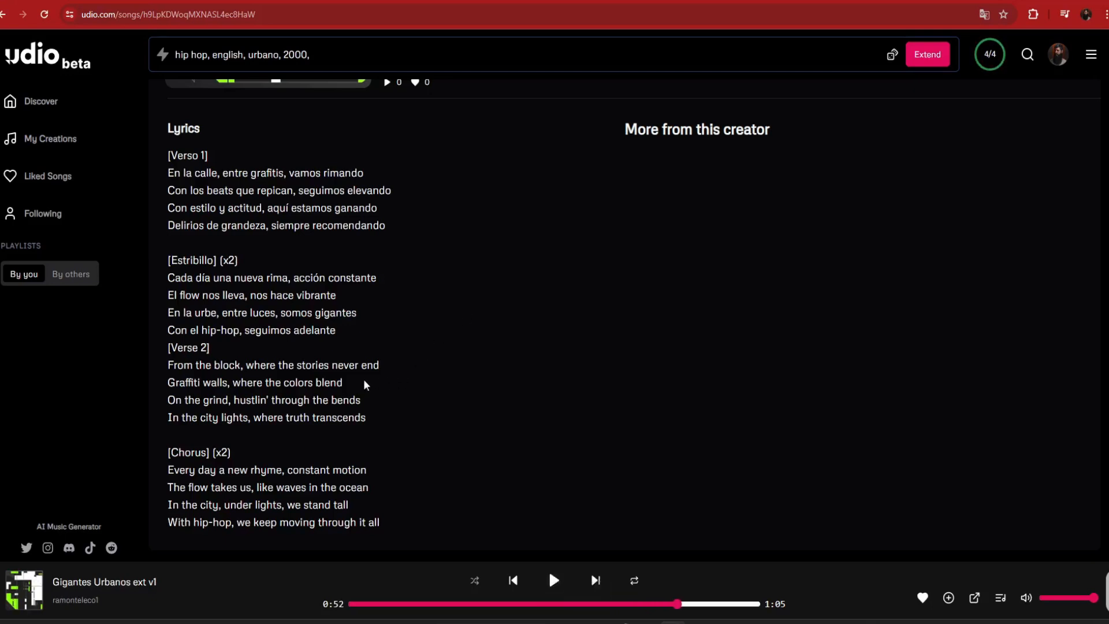
Step: Highlight where the Spanish chorus ends and "From the block" begins in the lyrics, and return to the creations
{"action": "left_click_drag", "start_coordinate": [240, 330], "coordinate": [331, 331]}
{"action": "left_click_drag", "start_coordinate": [167, 364], "coordinate": [240, 363]}
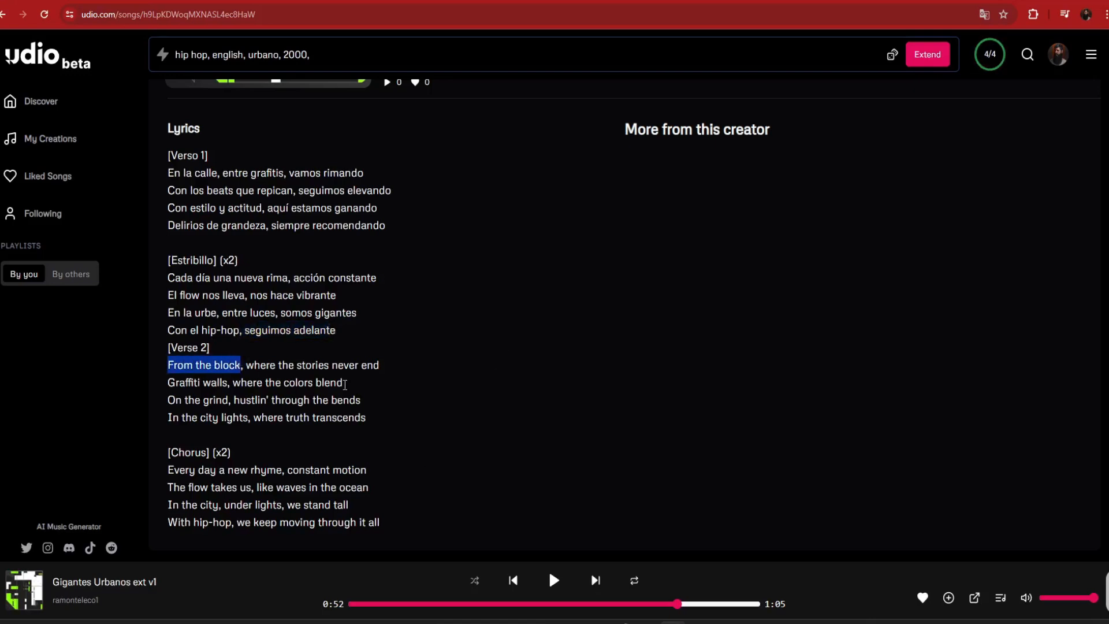
{"action": "left_click", "coordinate": [2, 15]}
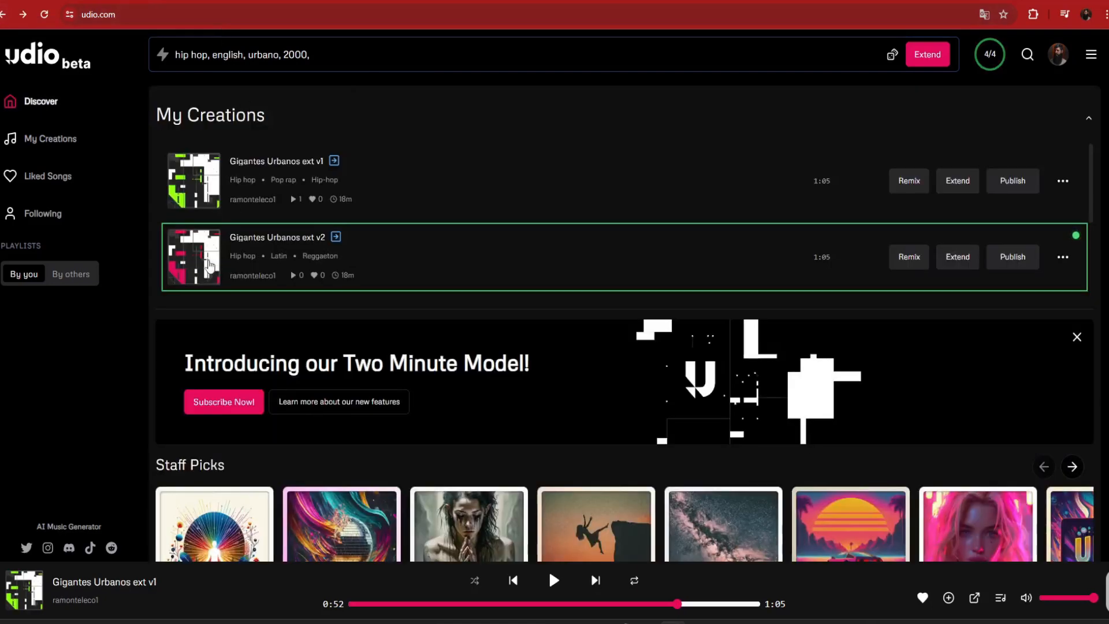
Step: Listen to Gigantes Urbanos ext v2 while examining the lyrics on its song page, and pause it
{"action": "mouse_move", "coordinate": [205, 265]}
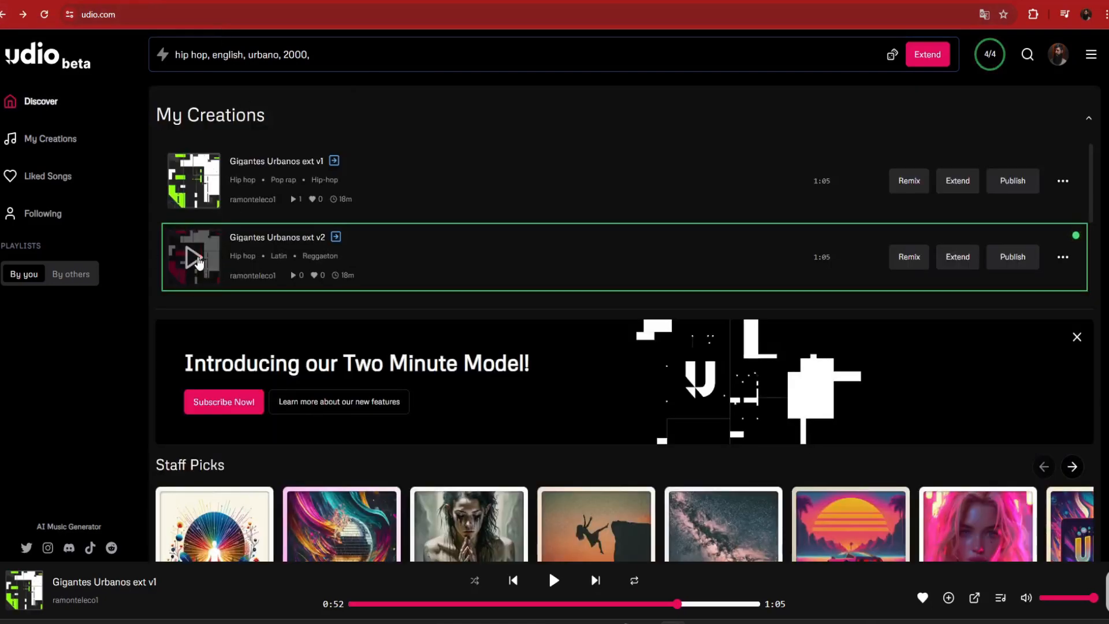
{"action": "left_click", "coordinate": [197, 261]}
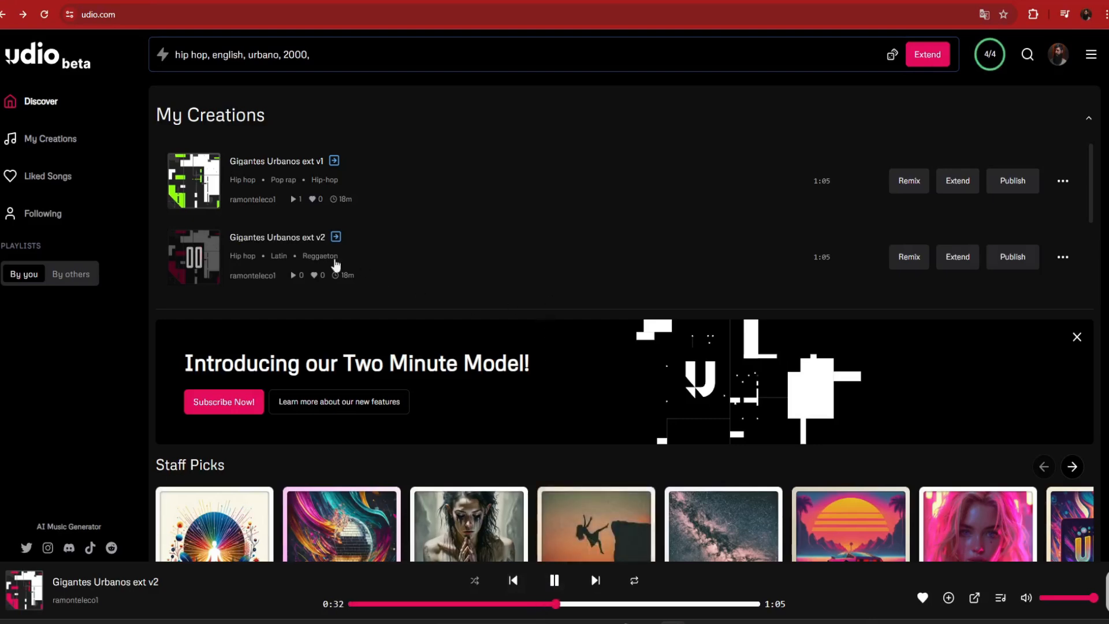
{"action": "left_click", "coordinate": [297, 241]}
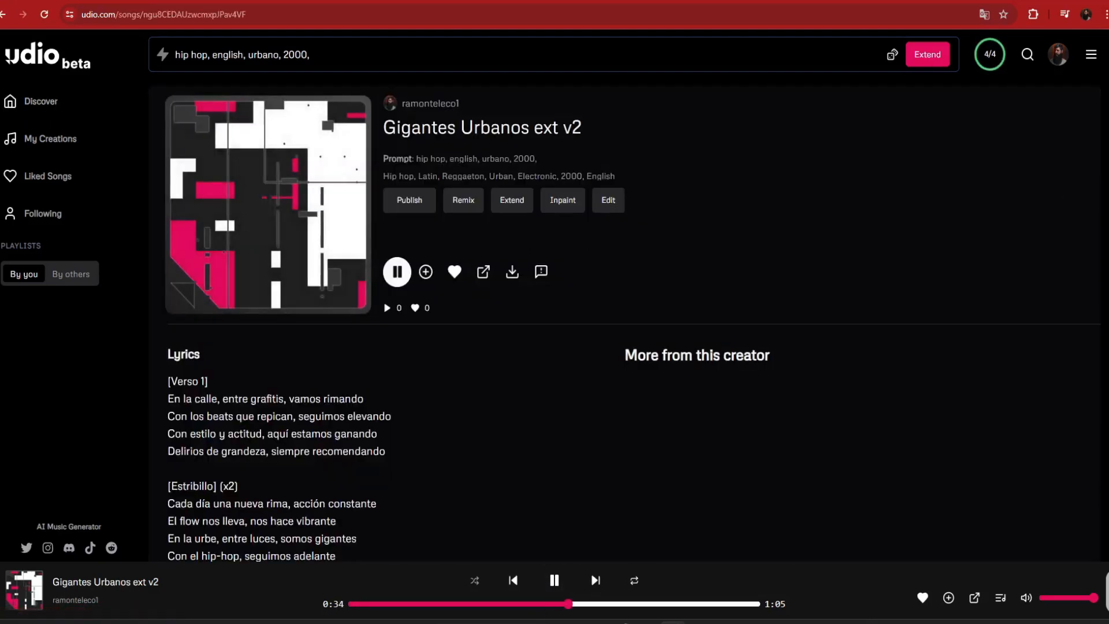
{"action": "scroll", "coordinate": [647, 251], "scroll_direction": "down", "scroll_amount": 3}
{"action": "scroll", "coordinate": [791, 357], "scroll_direction": "down", "scroll_amount": 1}
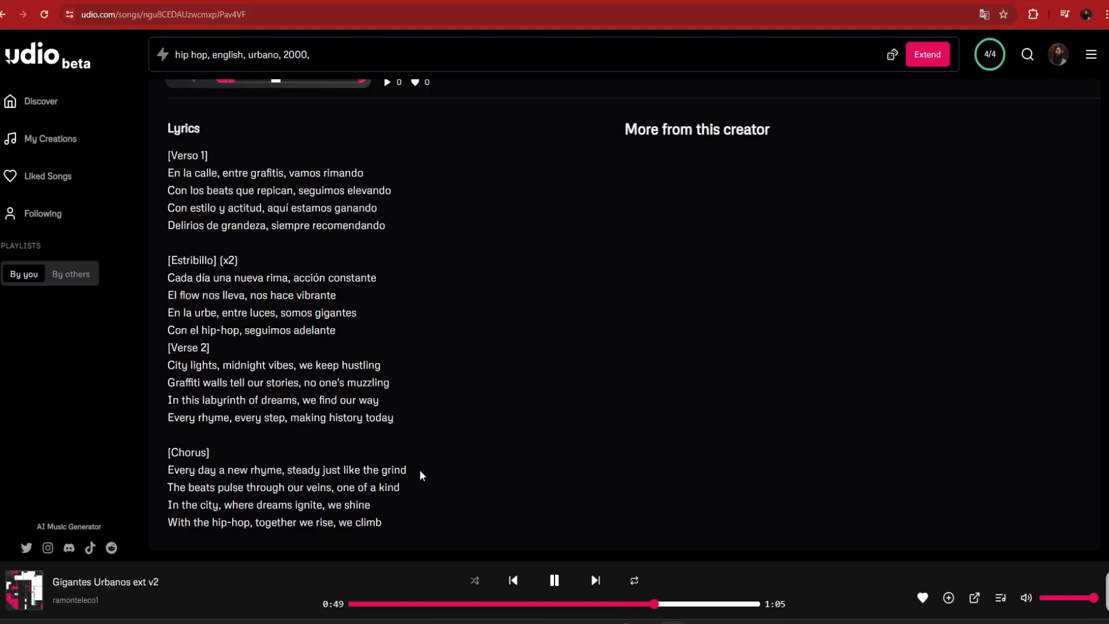
{"action": "left_click", "coordinate": [554, 580]}
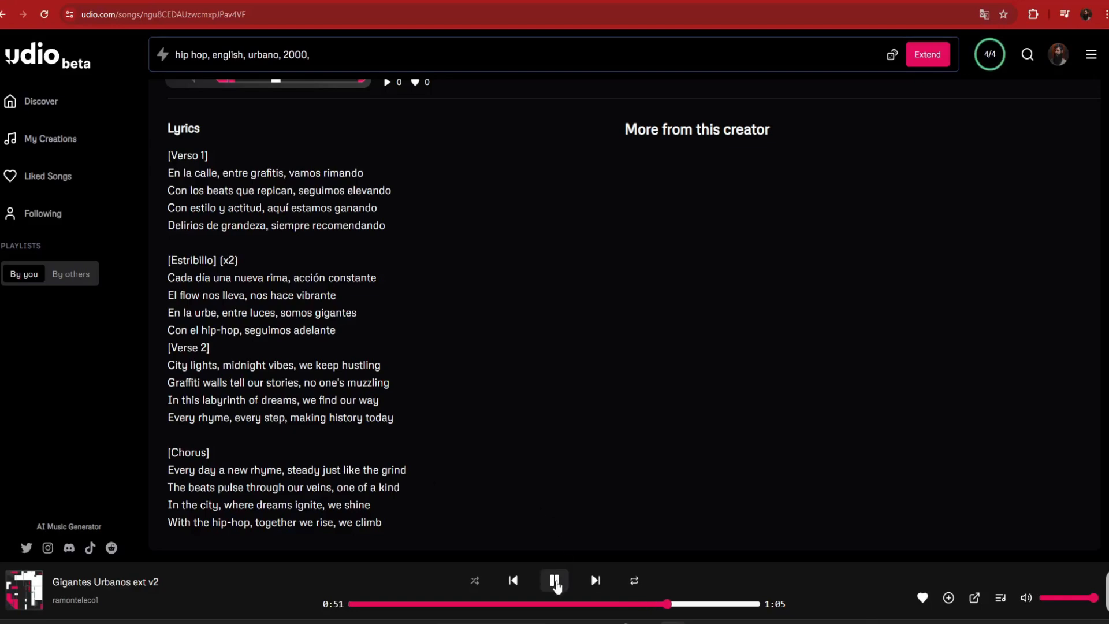
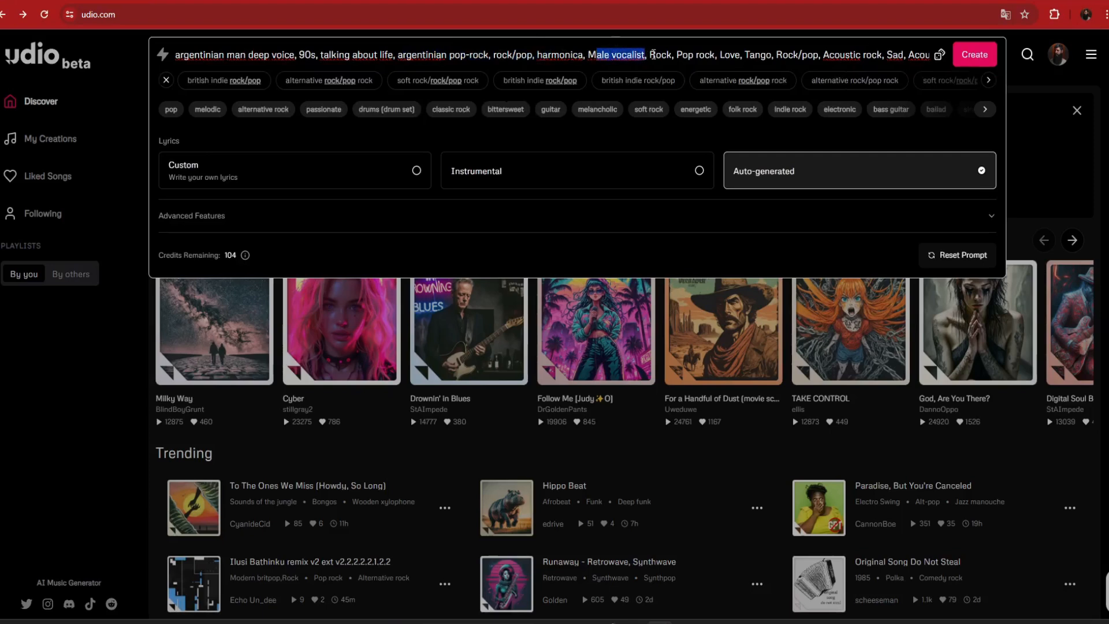
Step: Examine the Argentinian pop-rock prompt from start to end, including its voice, era, theme, instrument and genre tags
{"action": "left_click_drag", "start_coordinate": [783, 55], "coordinate": [930, 55]}
{"action": "left_click", "coordinate": [746, 54]}
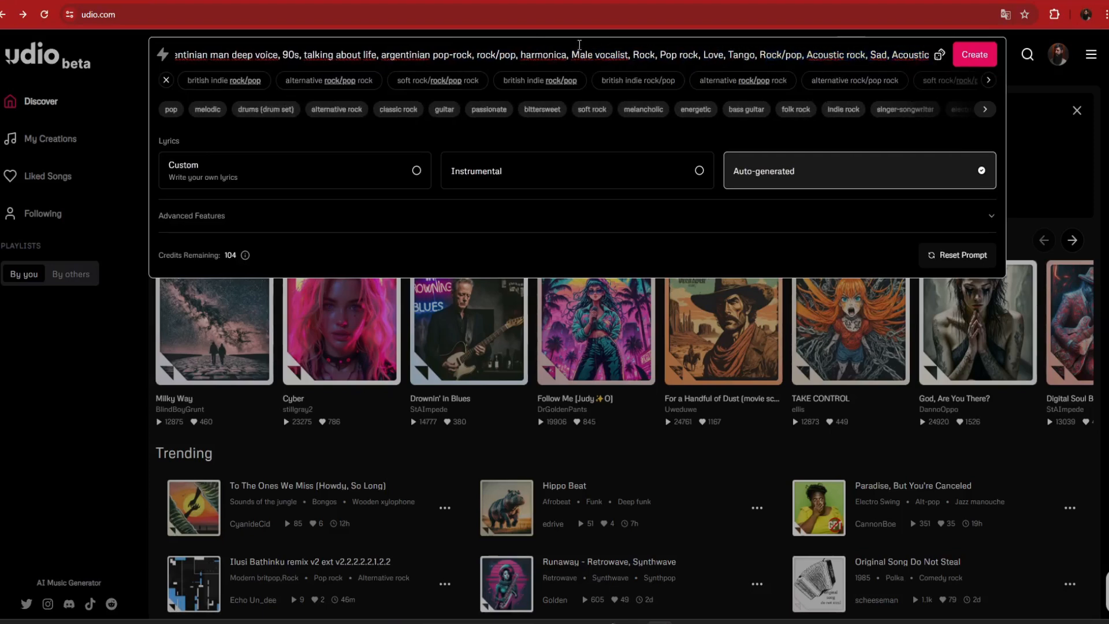
{"action": "left_click_drag", "start_coordinate": [225, 58], "coordinate": [94, 53]}
{"action": "left_click", "coordinate": [229, 59]}
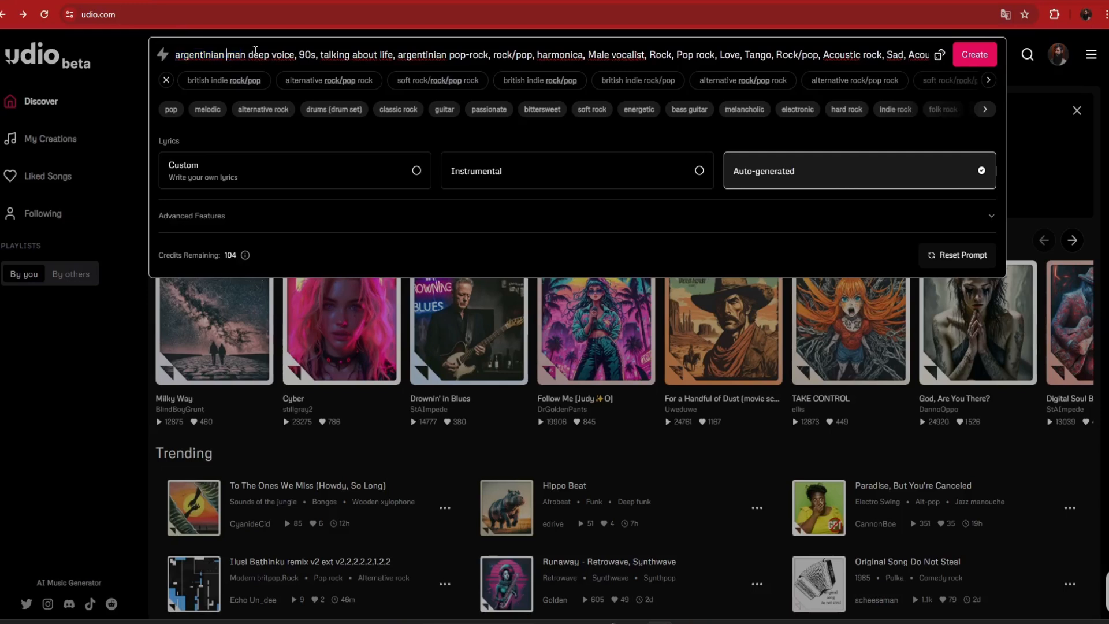
{"action": "left_click_drag", "start_coordinate": [202, 57], "coordinate": [930, 55]}
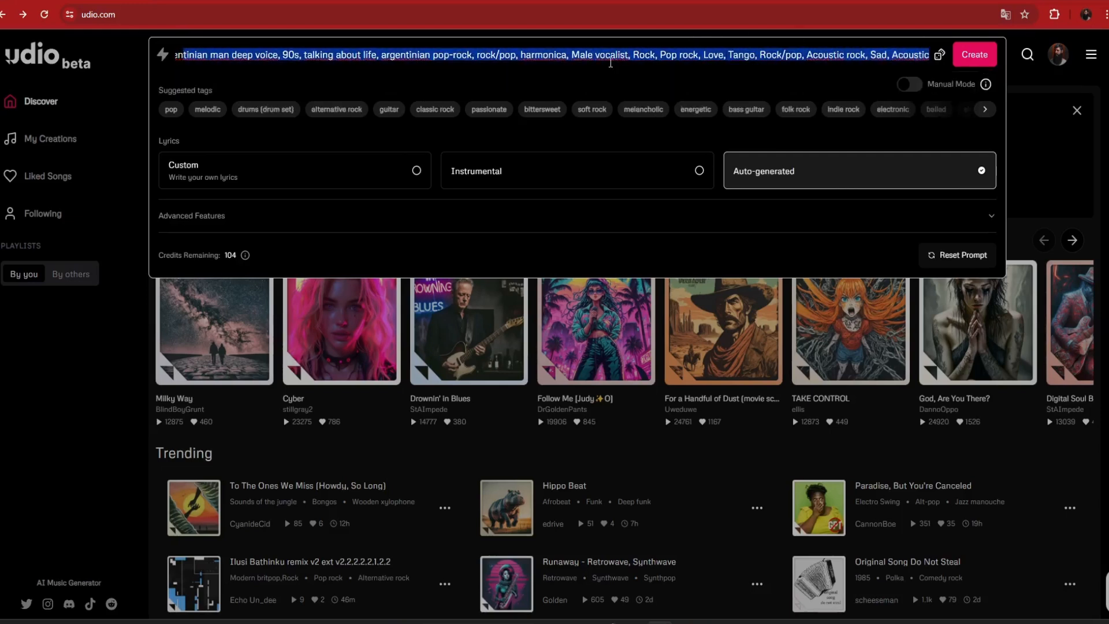
{"action": "left_click", "coordinate": [612, 55]}
{"action": "left_click_drag", "start_coordinate": [517, 55], "coordinate": [77, 58]}
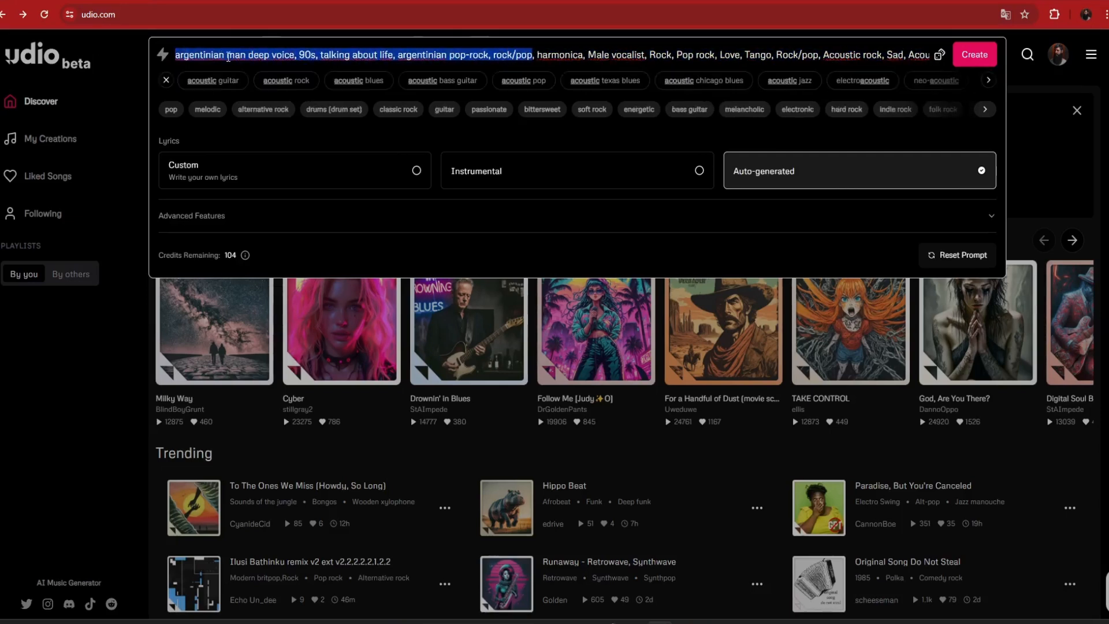
{"action": "left_click", "coordinate": [226, 54]}
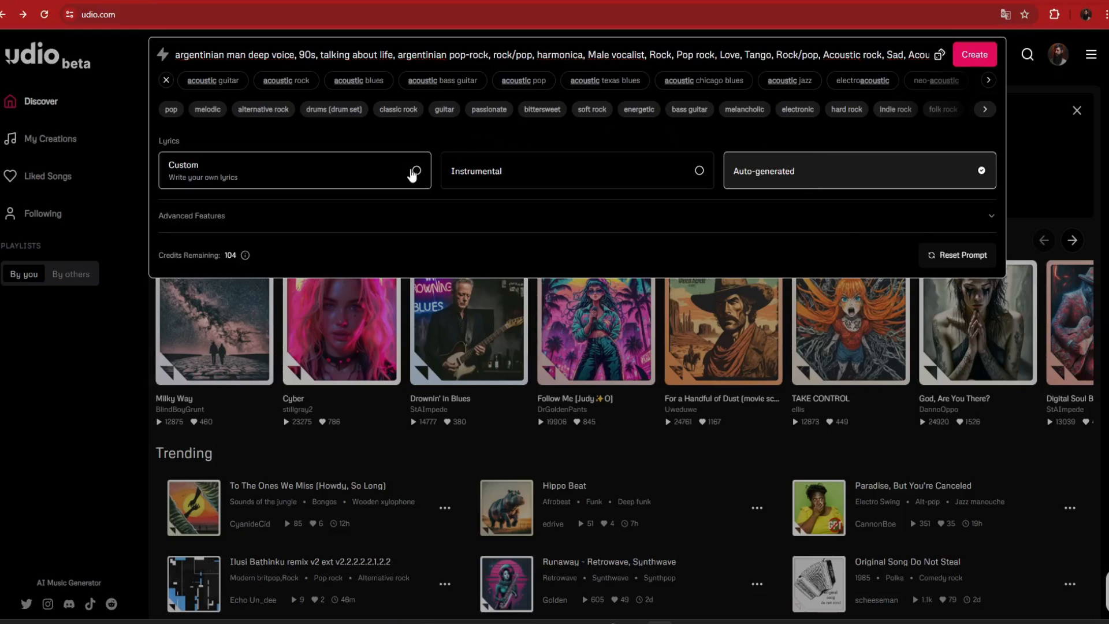
Step: Set the song's lyrics to Custom and begin an entry in the empty lyrics field
{"action": "left_click", "coordinate": [413, 173]}
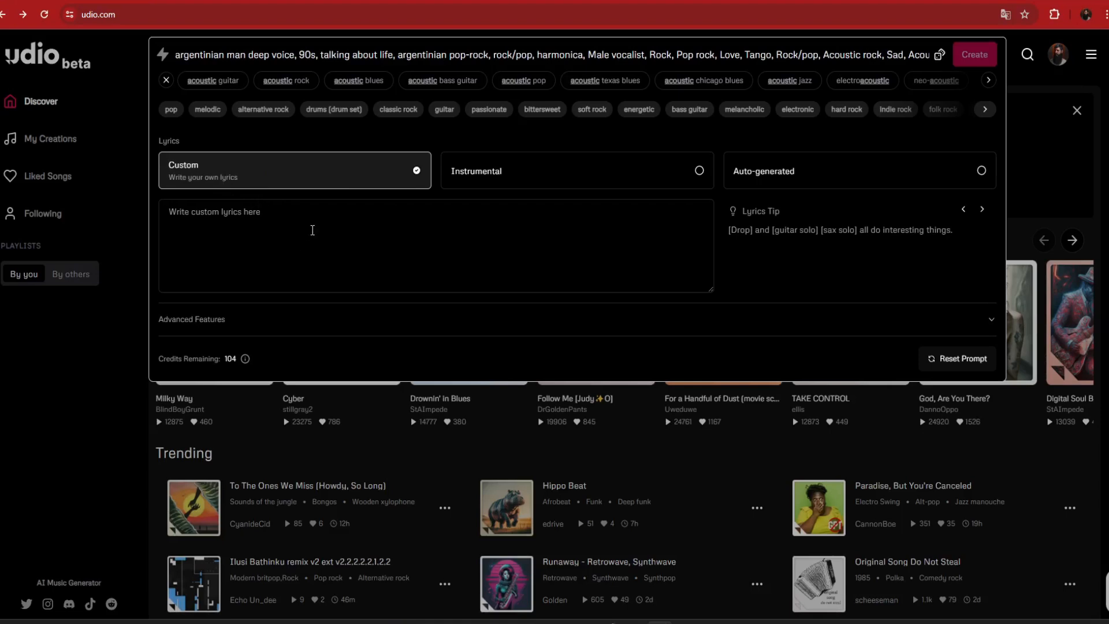
{"action": "left_click", "coordinate": [312, 230]}
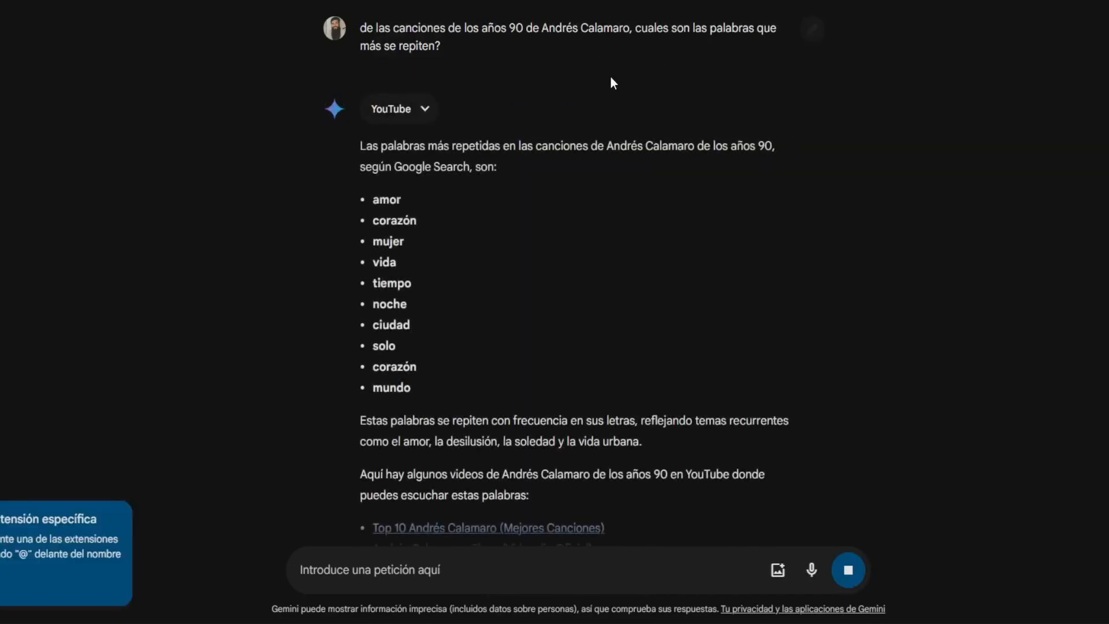
Step: In Gemini, request "una canción de desamor" as if written by Andrés Calamaro, using the listed words such as amor, corazón, mujer and vida
{"action": "left_click_drag", "start_coordinate": [377, 156], "coordinate": [772, 151]}
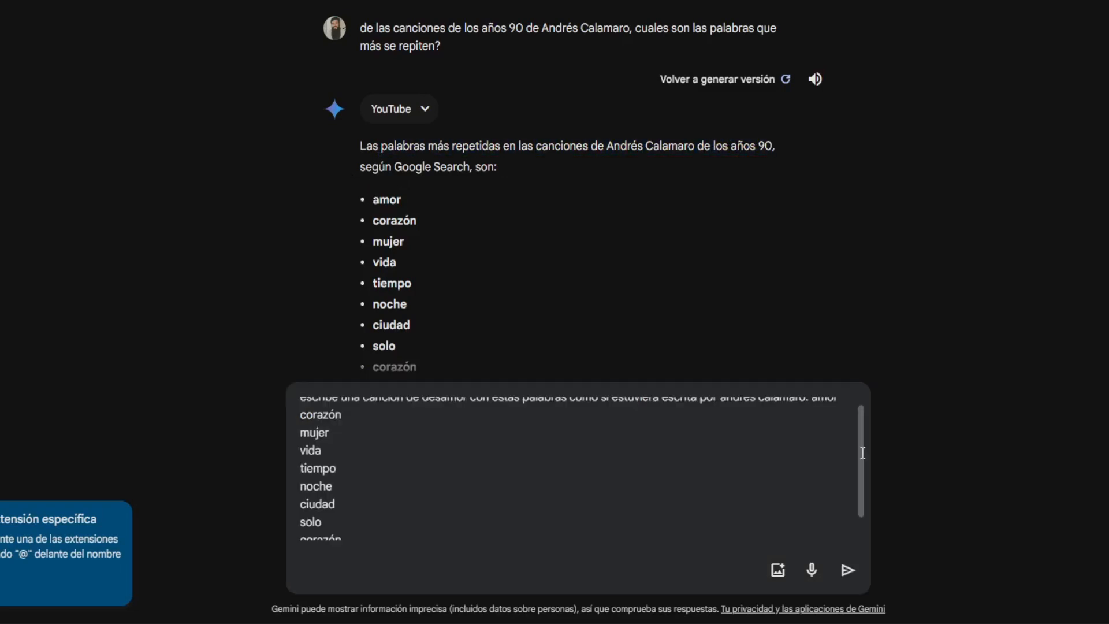
{"action": "left_click_drag", "start_coordinate": [860, 437], "coordinate": [860, 430]}
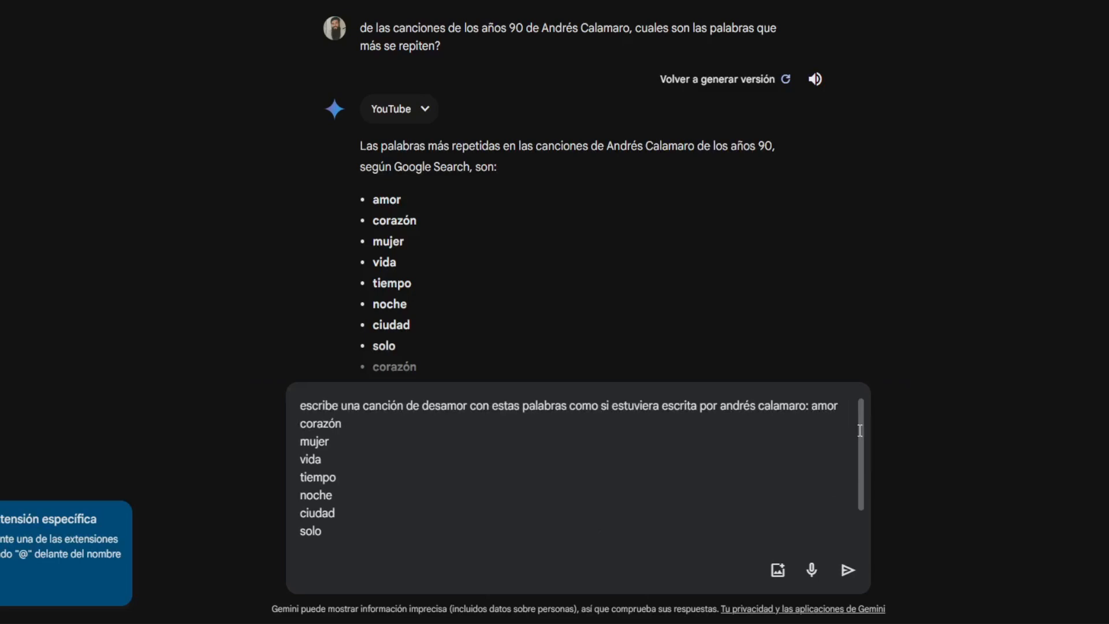
{"action": "left_click_drag", "start_coordinate": [458, 407], "coordinate": [640, 421]}
{"action": "left_click", "coordinate": [598, 438]}
{"action": "left_click", "coordinate": [846, 571]}
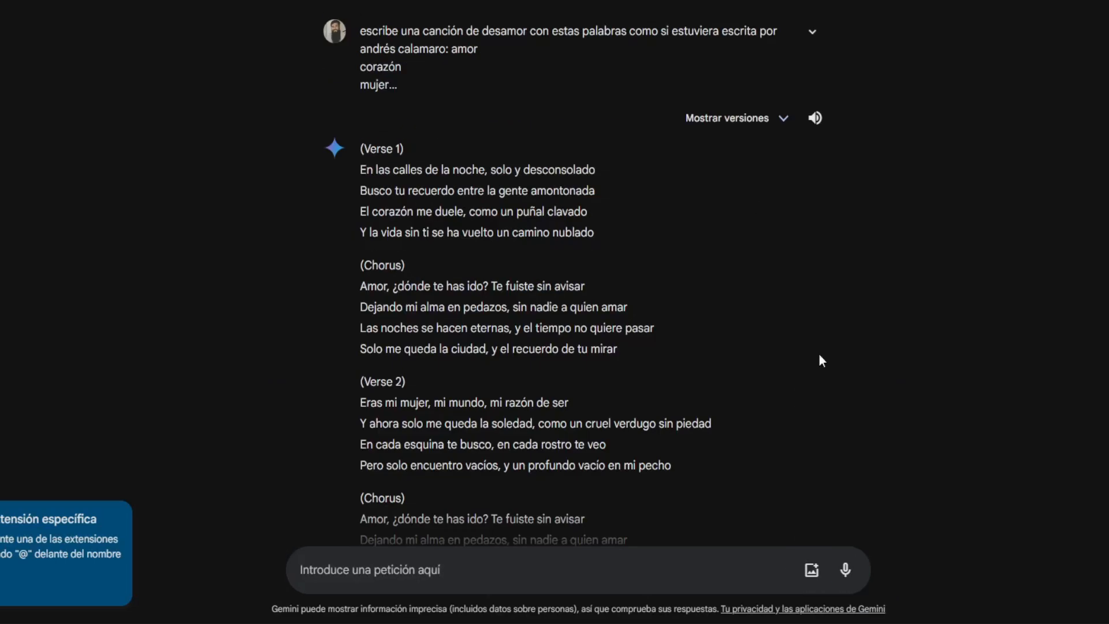
Step: Review Gemini's generated song and copy Verse 1 and the first Chorus into Udio's custom lyrics
{"action": "scroll", "coordinate": [572, 289], "scroll_direction": "down", "scroll_amount": 8}
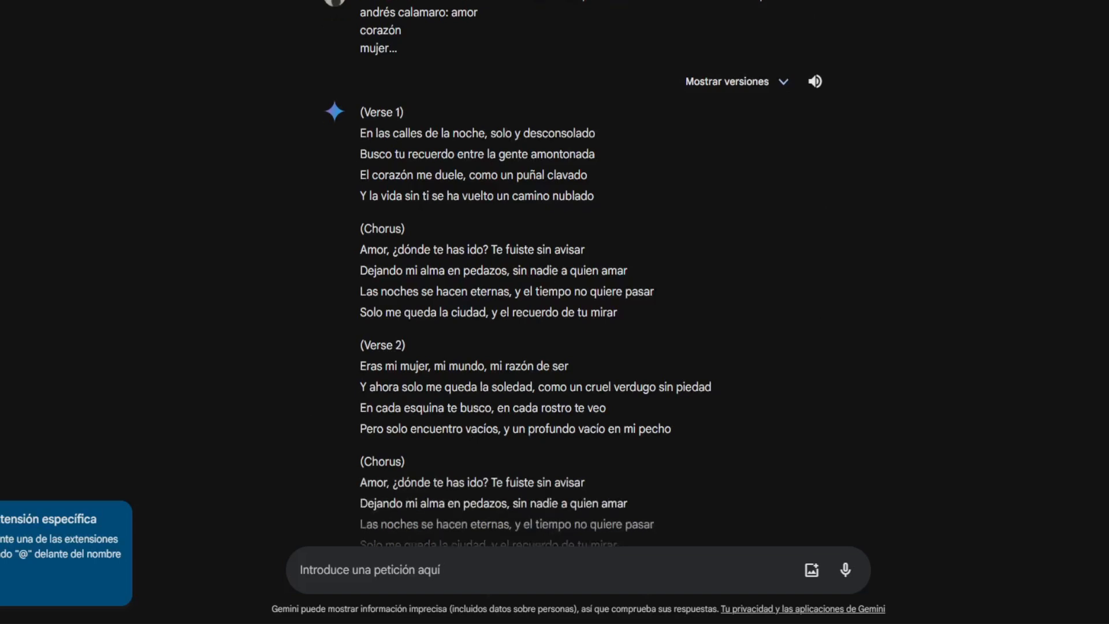
{"action": "scroll", "coordinate": [572, 289], "scroll_direction": "up", "scroll_amount": 7}
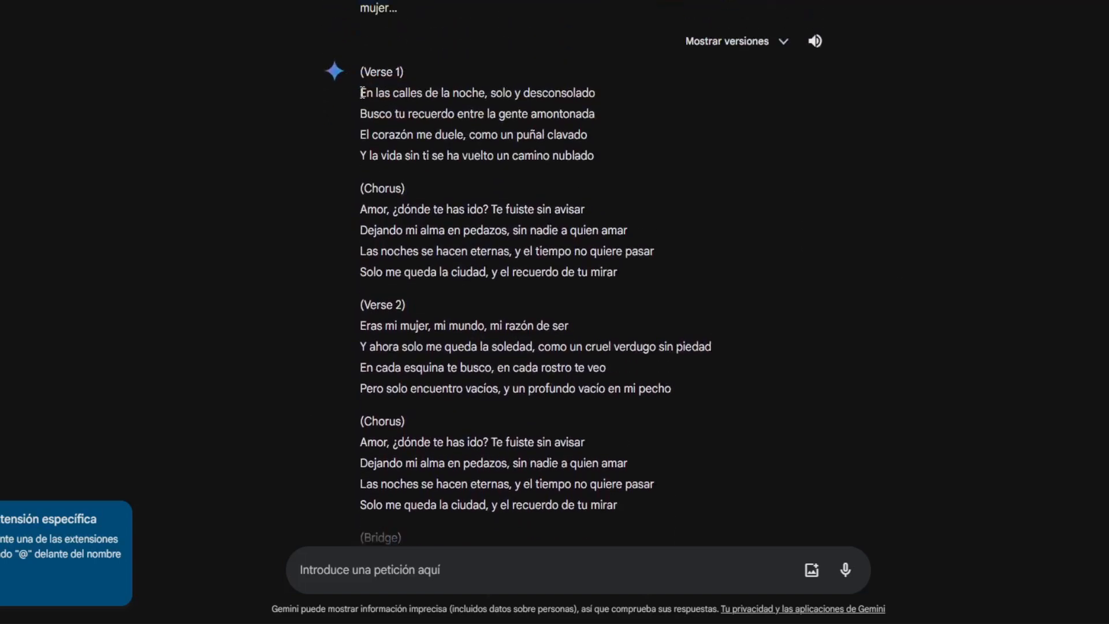
{"action": "left_click_drag", "start_coordinate": [358, 91], "coordinate": [664, 270]}
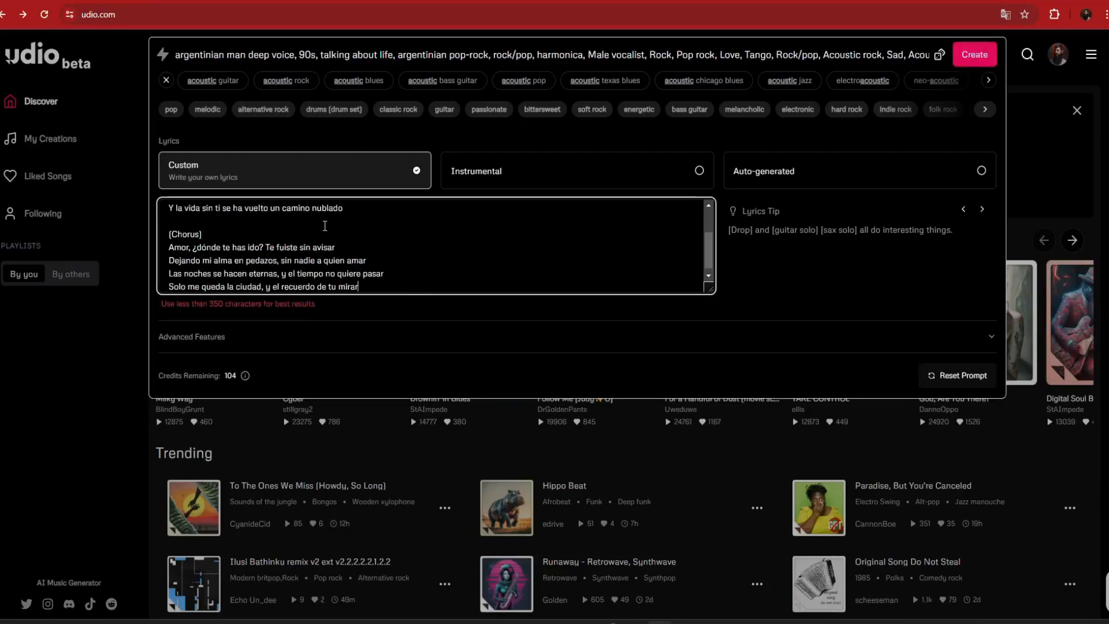
Step: Delete the Chorus from the custom lyrics, keeping only Verse 1, and create the song
{"action": "scroll", "coordinate": [419, 235], "scroll_direction": "up", "scroll_amount": 2}
{"action": "left_click_drag", "start_coordinate": [709, 236], "coordinate": [711, 290]}
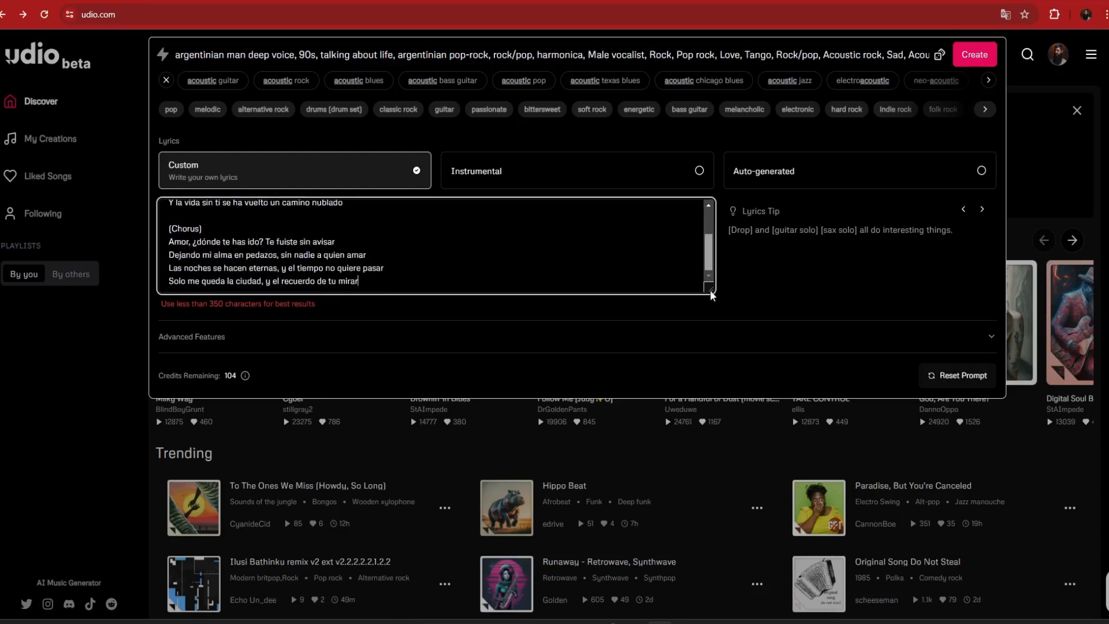
{"action": "left_click_drag", "start_coordinate": [383, 284], "coordinate": [141, 237]}
{"action": "key", "text": "BackSpace"}
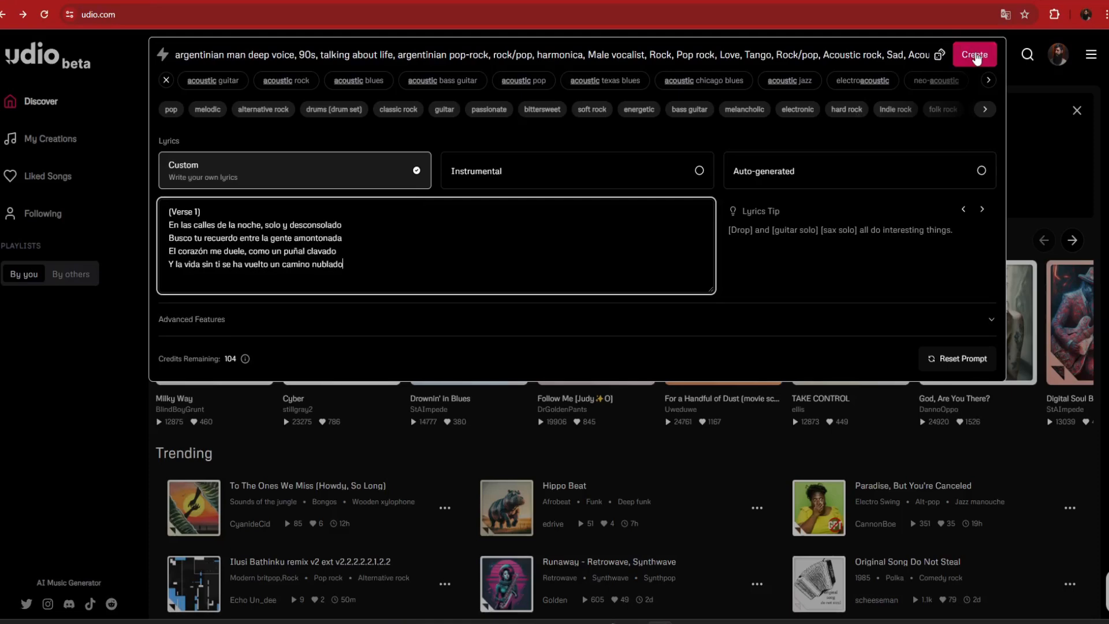
{"action": "left_click", "coordinate": [975, 56]}
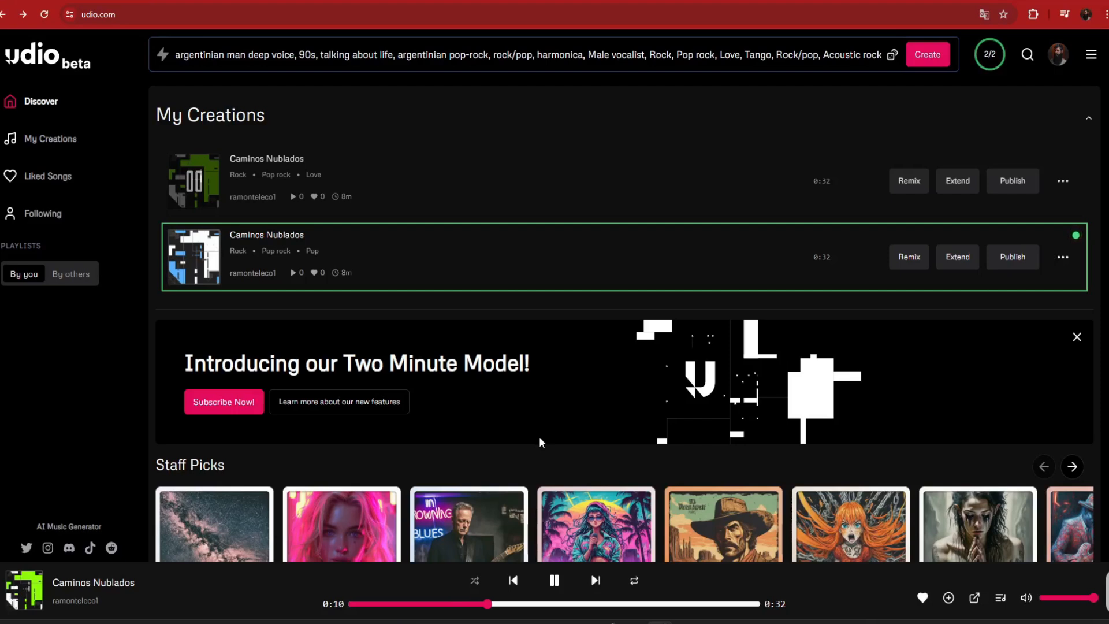
Step: Listen to part of both Caminos Nublados versions, pausing each one
{"action": "left_click", "coordinate": [554, 580]}
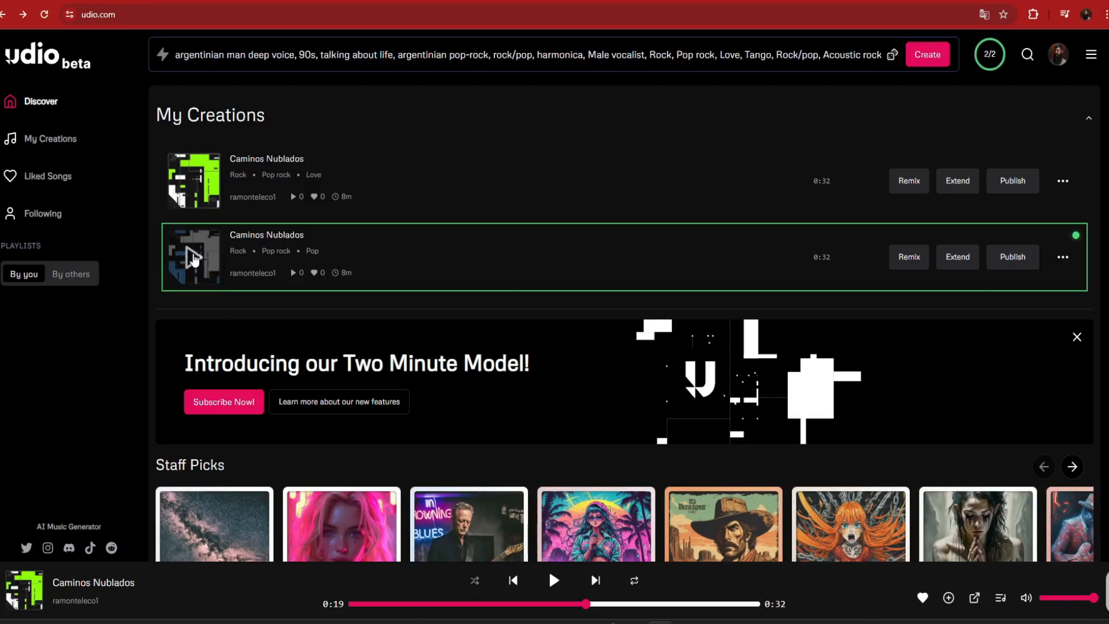
{"action": "left_click", "coordinate": [191, 256]}
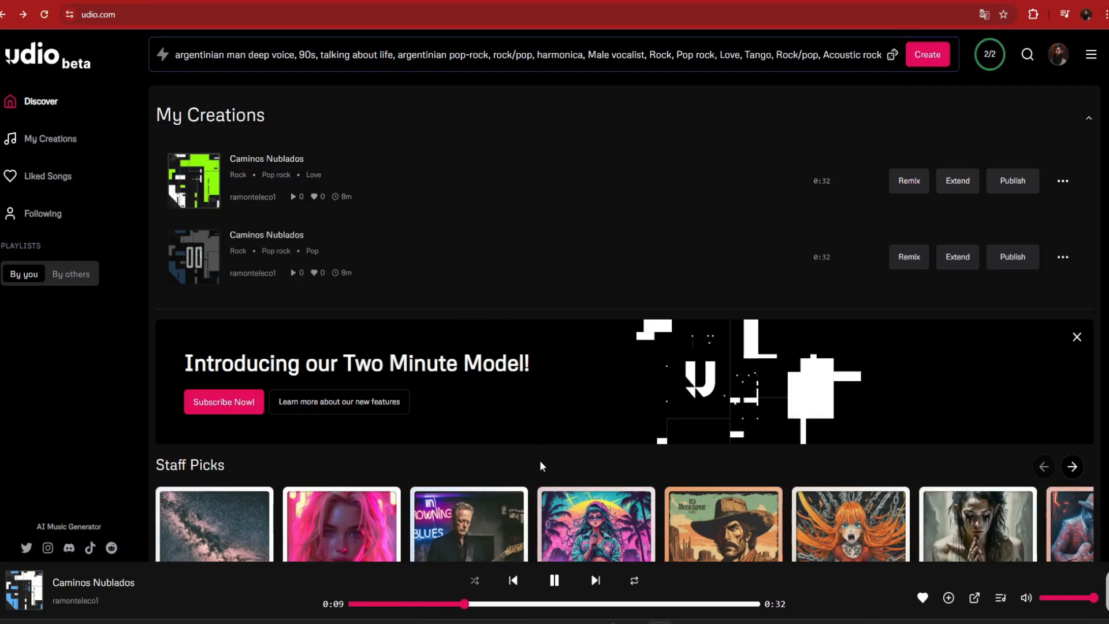
{"action": "left_click", "coordinate": [555, 580]}
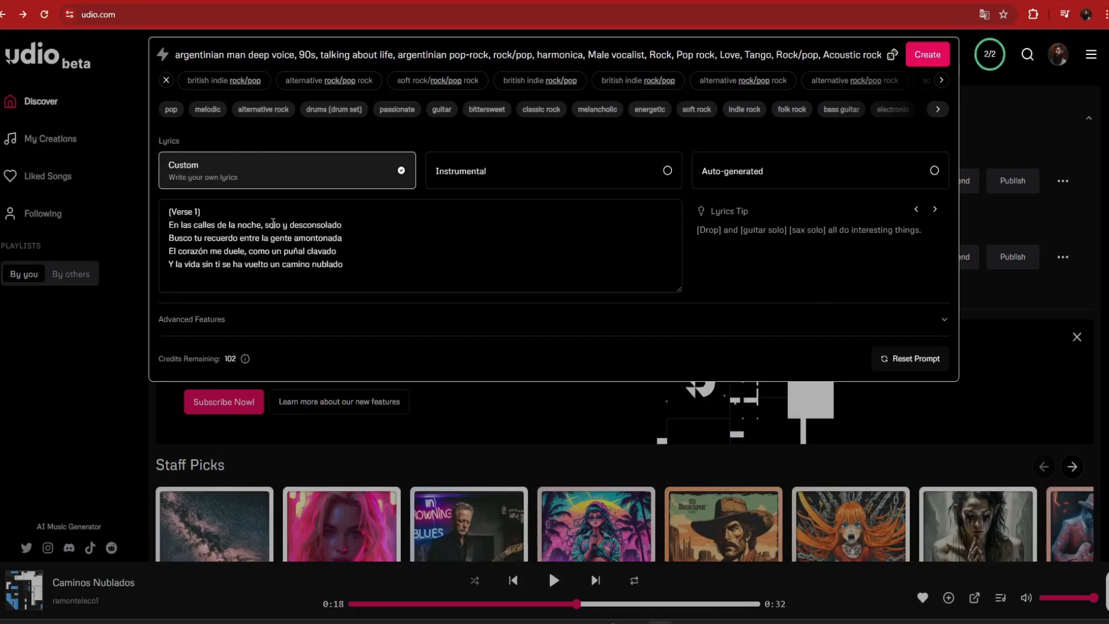
Step: Rewrite parts of Verse 1 as "solo en la bombonera", "Tengo un cohete en el pantalón" and "es como el amor", and create the song
{"action": "left_click_drag", "start_coordinate": [282, 224], "coordinate": [357, 229]}
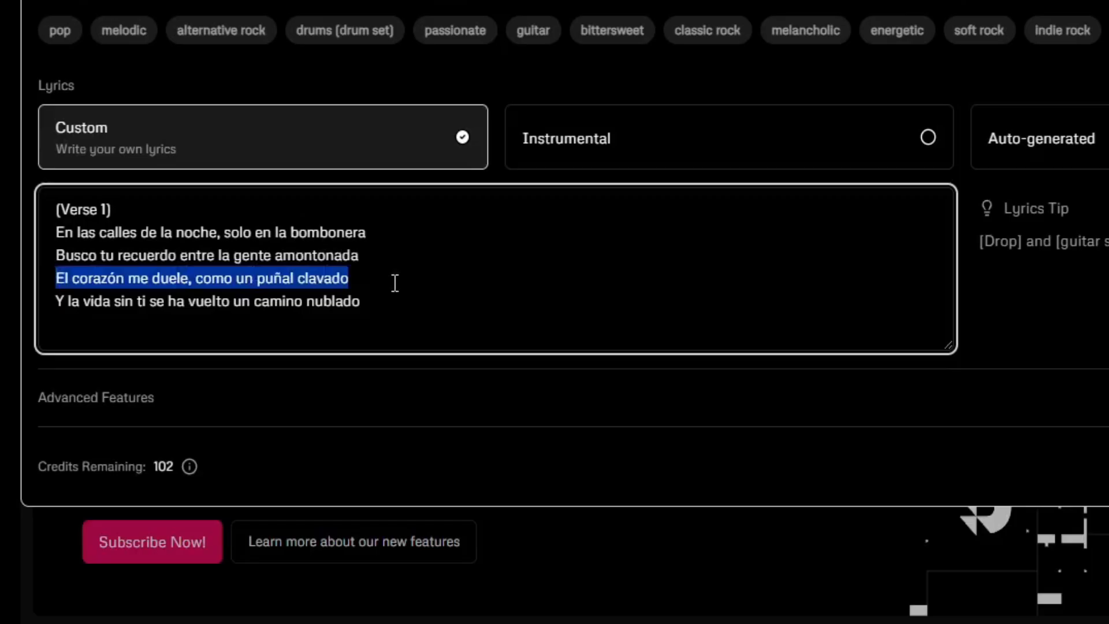
{"action": "type", "text": "Tengo un cohete en el pant"}
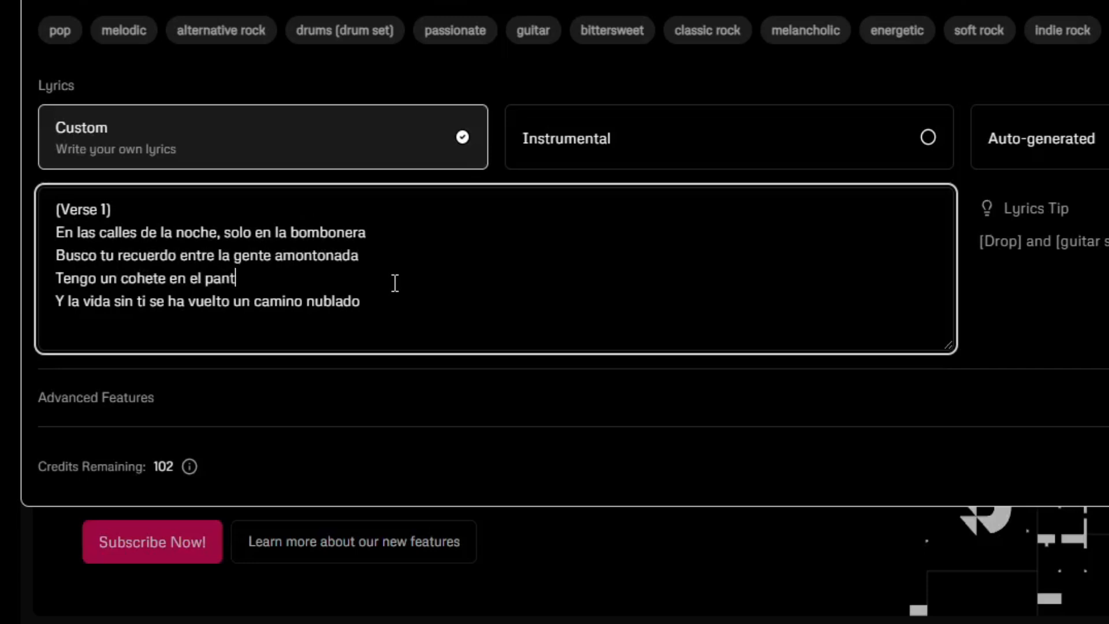
{"action": "type", "text": "alón"}
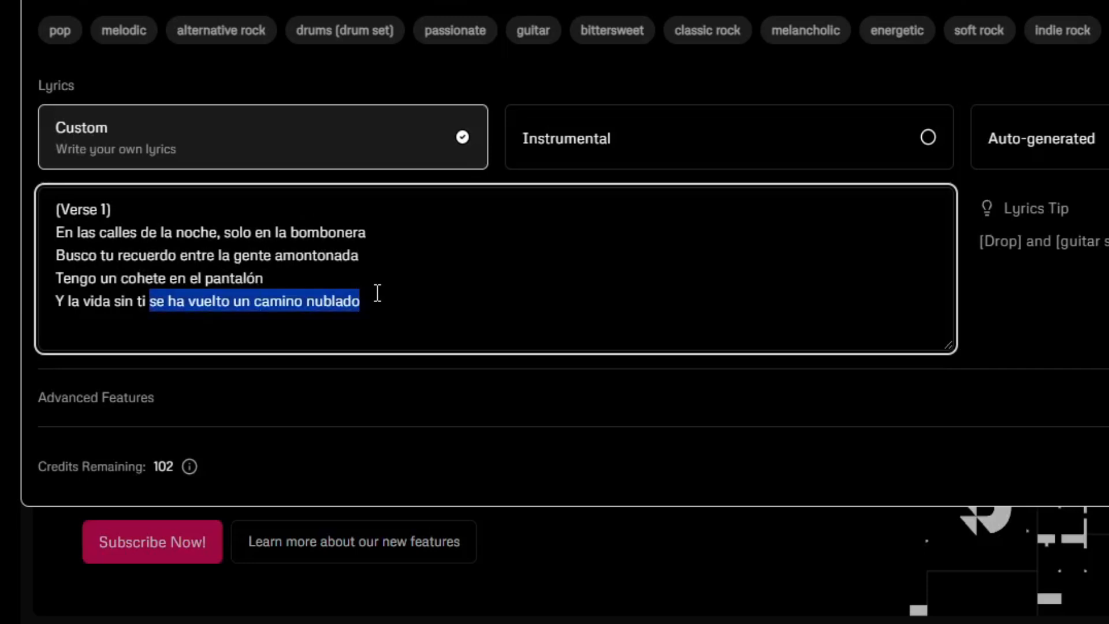
{"action": "type", "text": "es como el amor"}
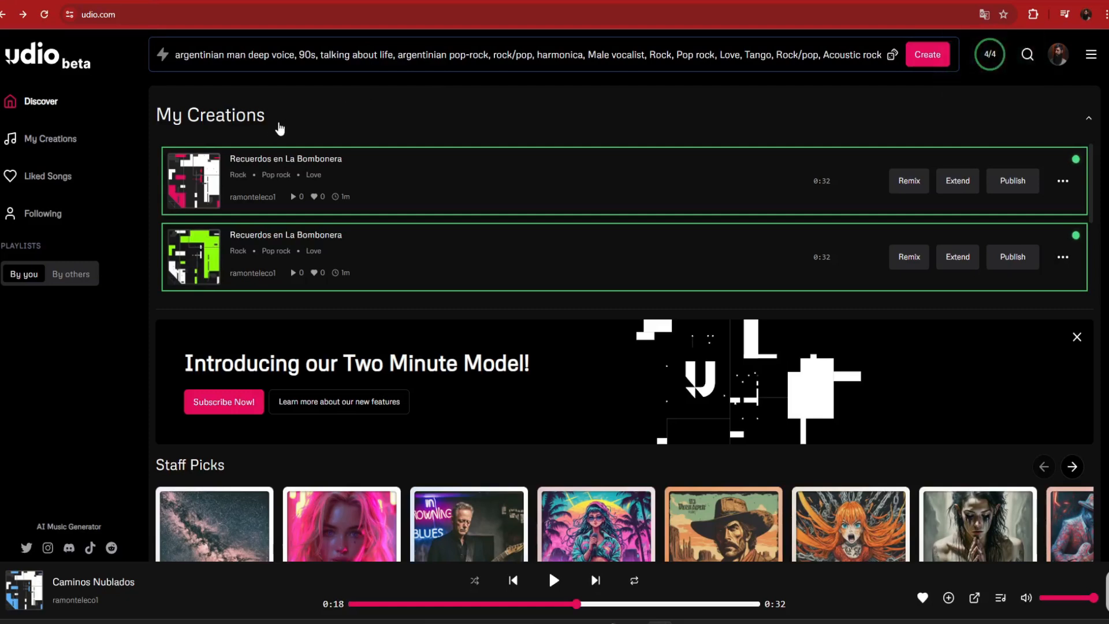
Step: Listen to the first Recuerdos en La Bombonera version, pausing partway, resuming and stopping near its end
{"action": "left_click", "coordinate": [195, 180]}
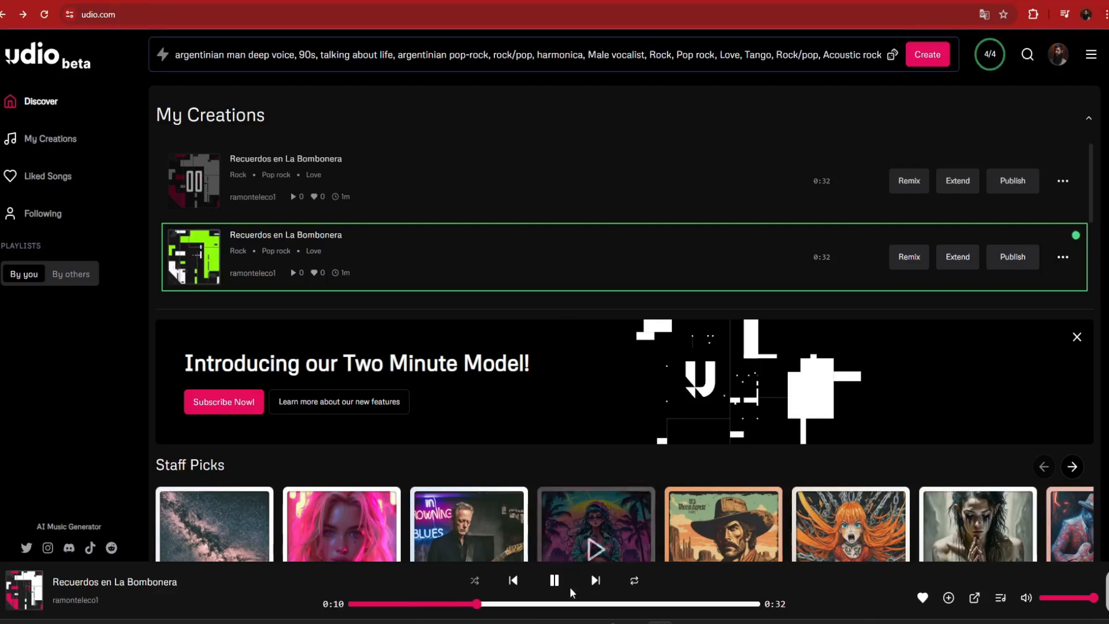
{"action": "left_click", "coordinate": [554, 589]}
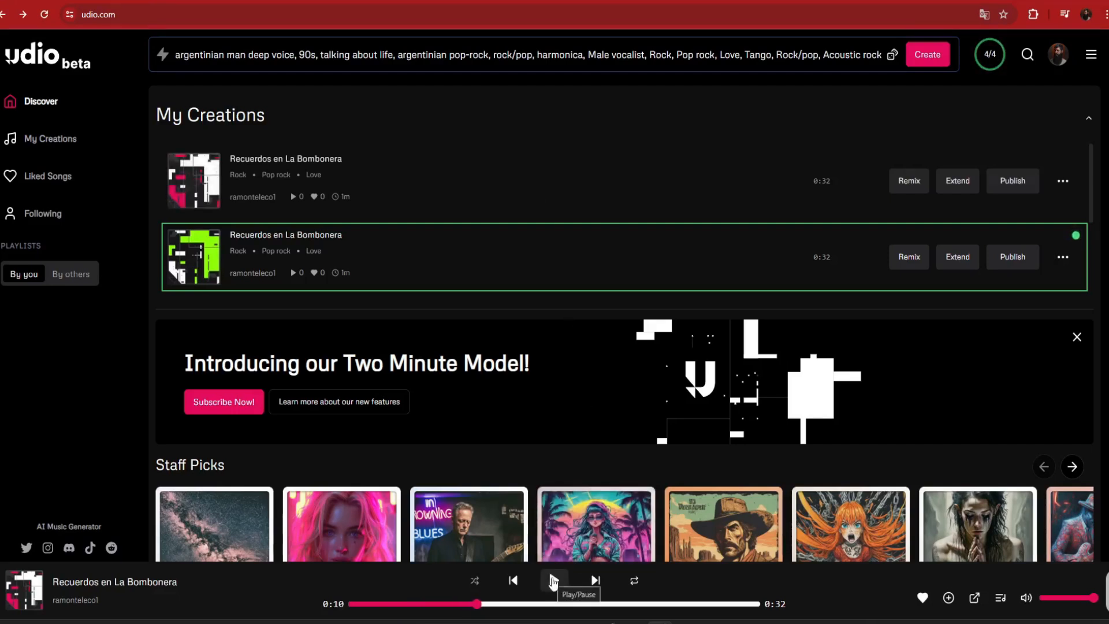
{"action": "left_click", "coordinate": [553, 581]}
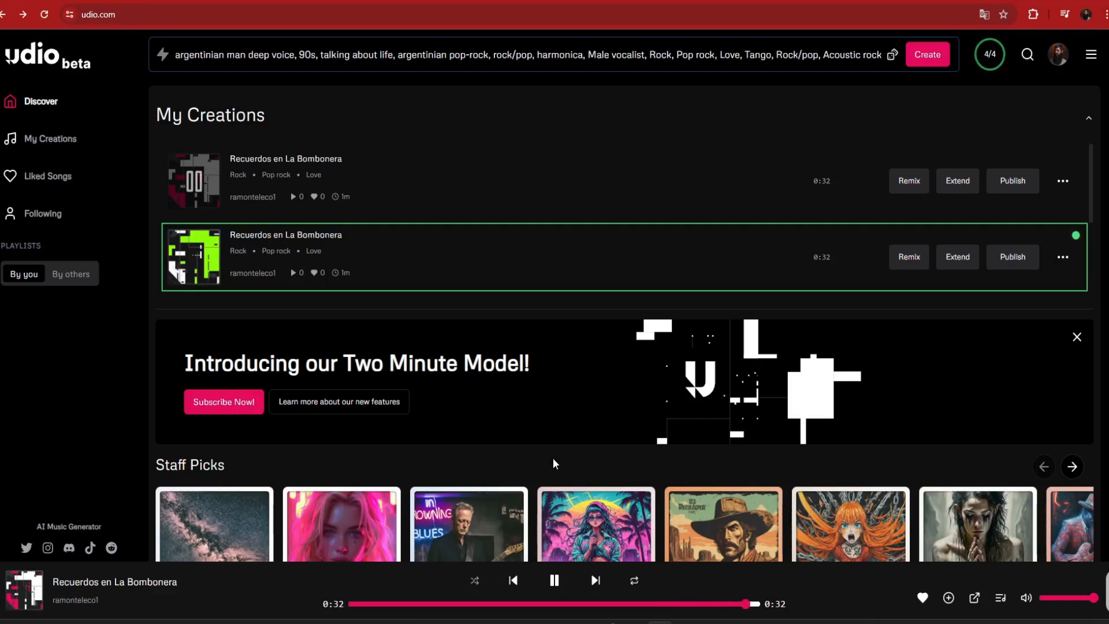
{"action": "left_click", "coordinate": [554, 580]}
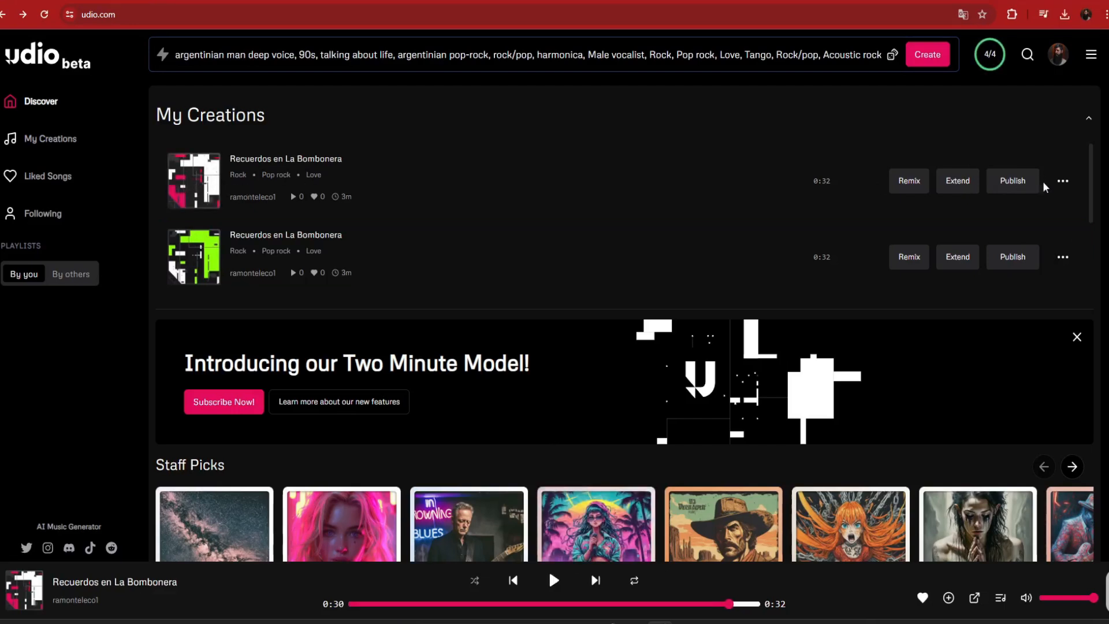
Step: Examine the first Recuerdos en La Bombonera version's track options and its extension placement and lyrics settings, and close the form without extending
{"action": "left_click", "coordinate": [1062, 182]}
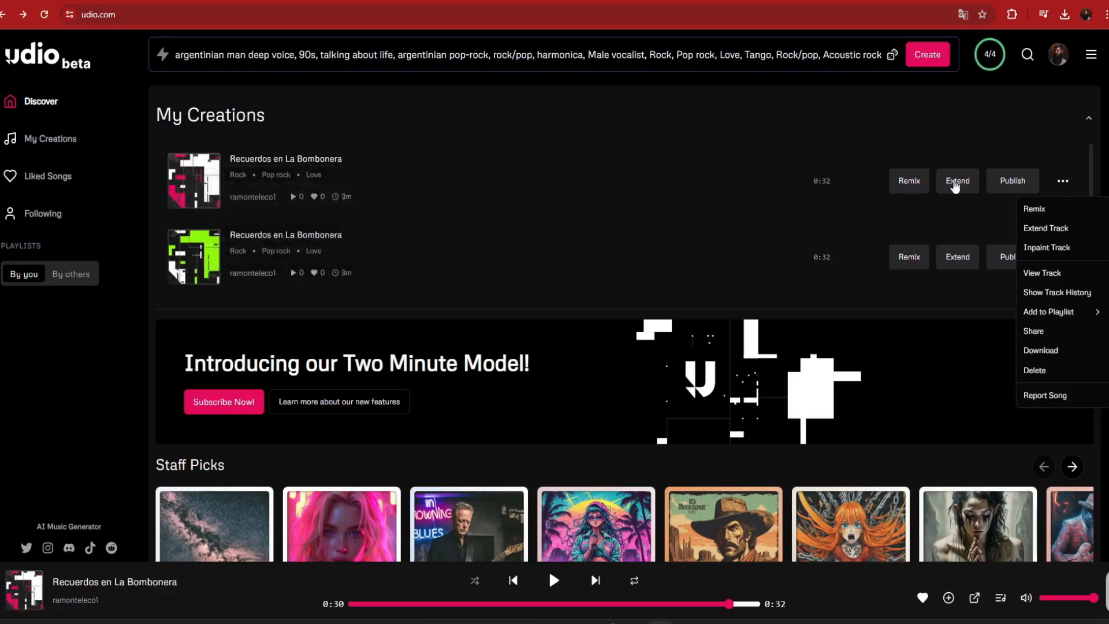
{"action": "left_click", "coordinate": [956, 182]}
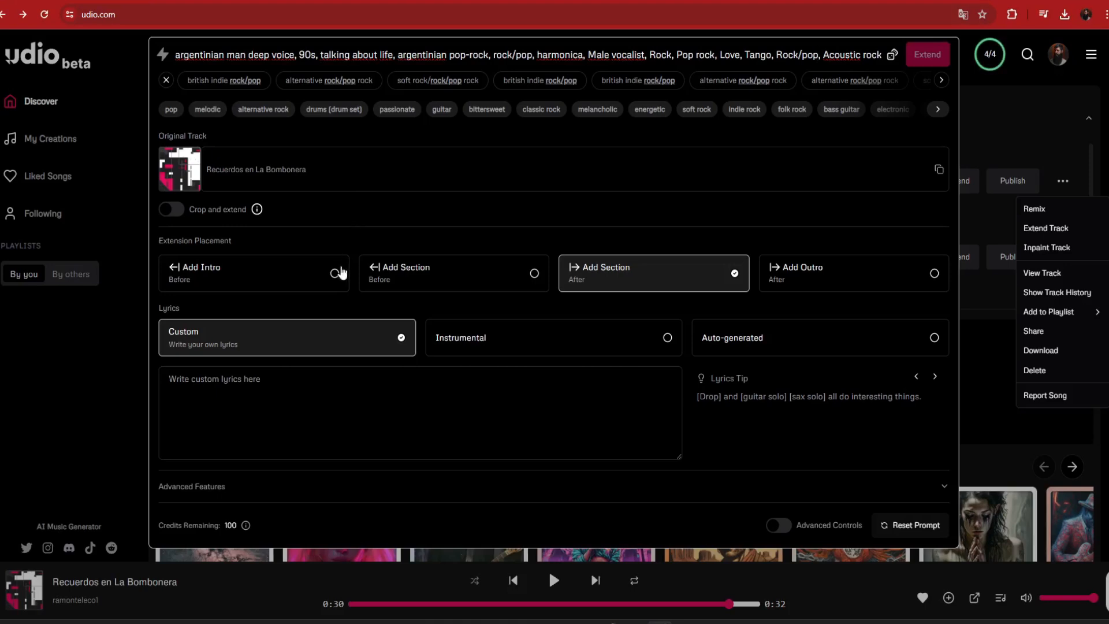
{"action": "left_click", "coordinate": [253, 409]}
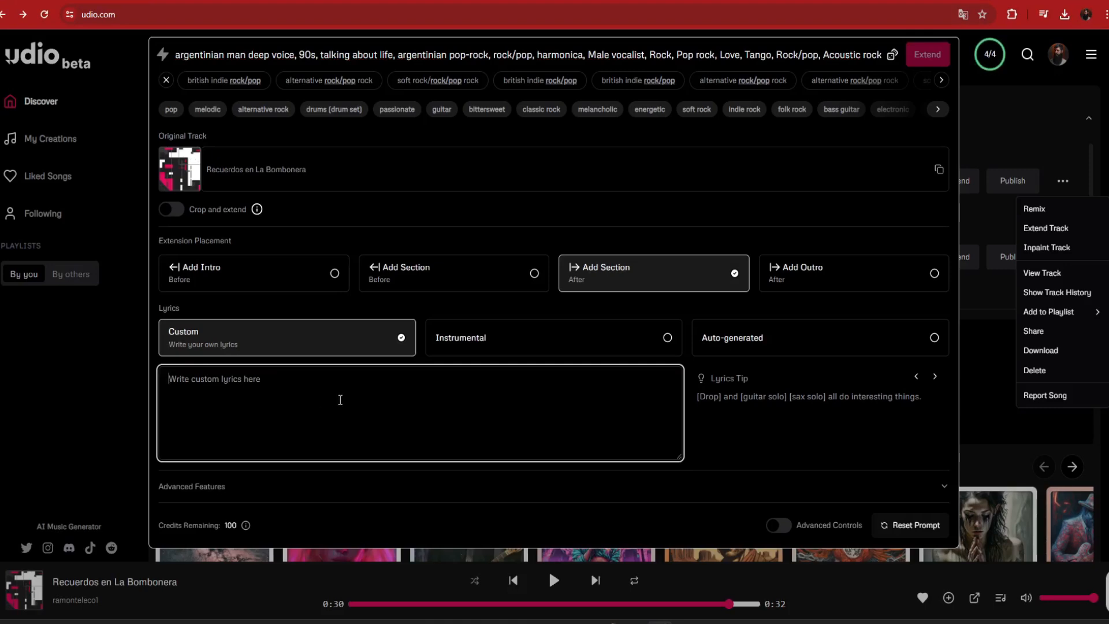
{"action": "left_click", "coordinate": [621, 209]}
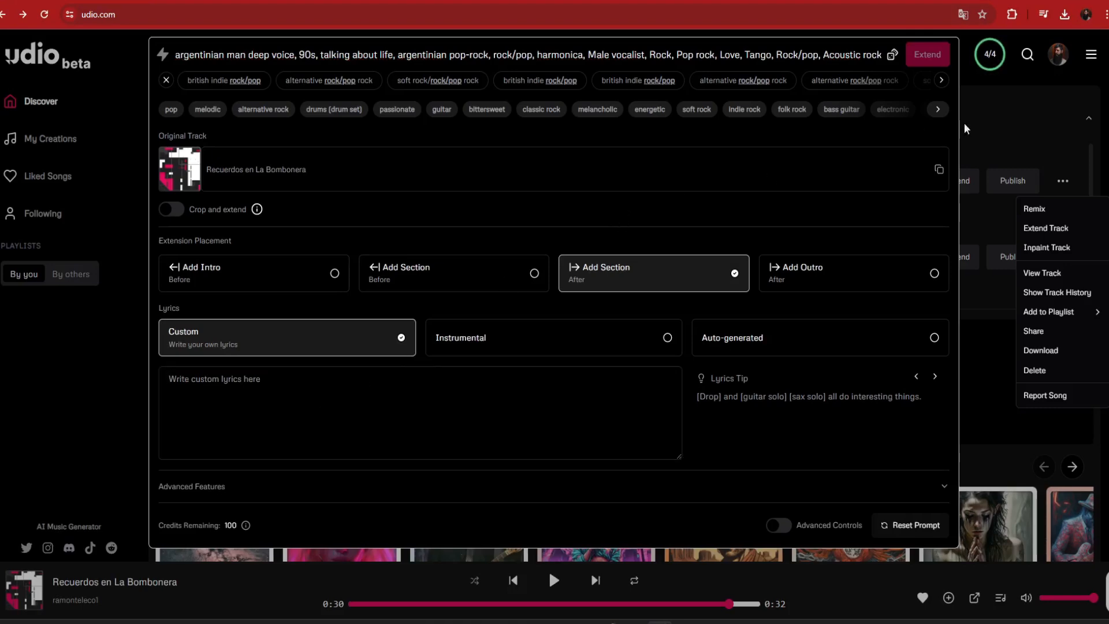
{"action": "left_click", "coordinate": [1001, 126]}
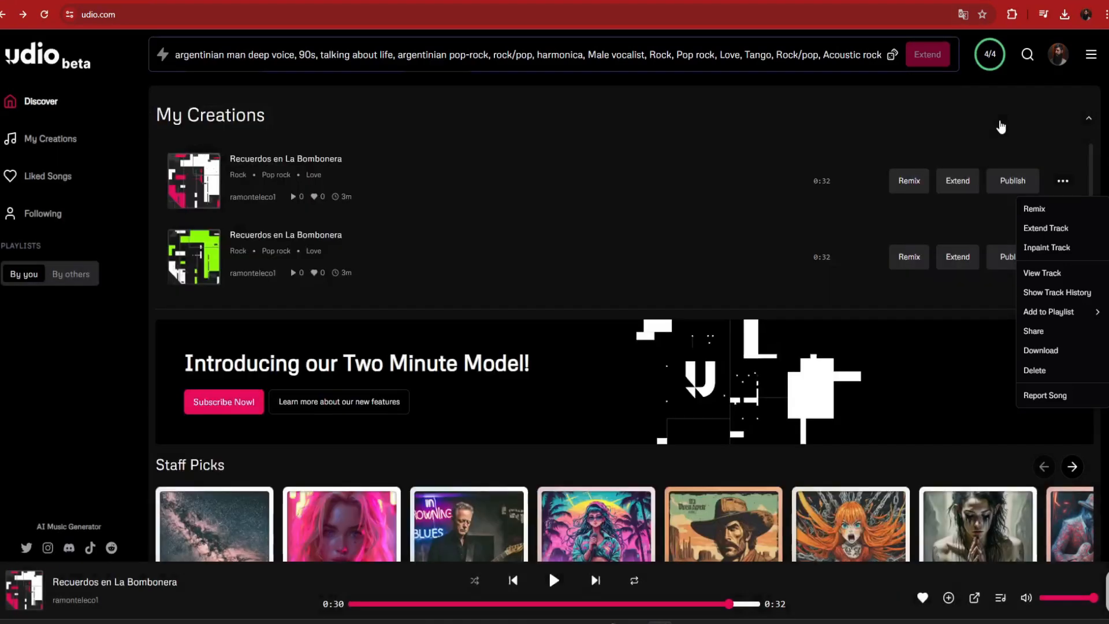